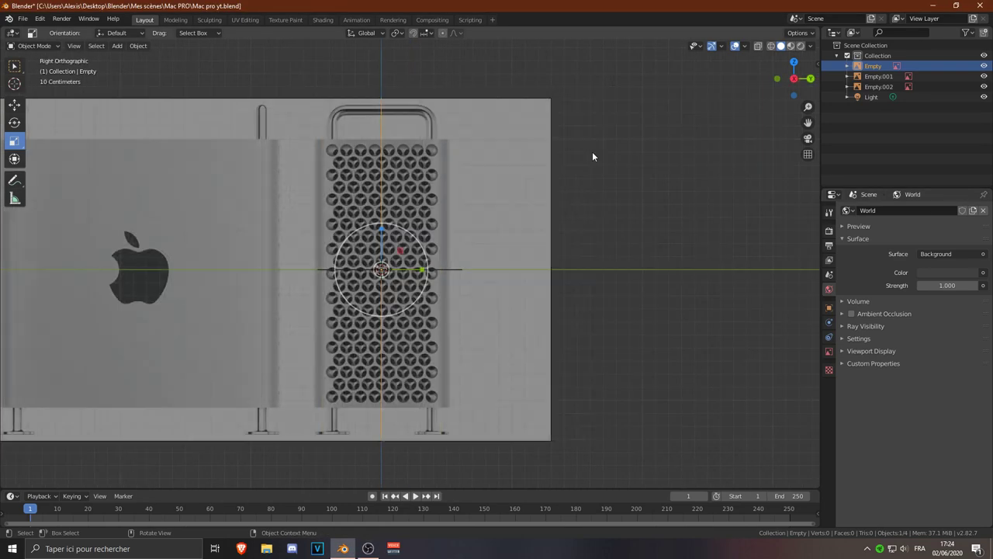
Step: Add a cube over the grille reference, make it see-through with X-ray, and scale it
key("shift+a")
left_click(629, 165)
key("g")
left_click(425, 204)
key("z")
scroll(497, 225, "up", 2)
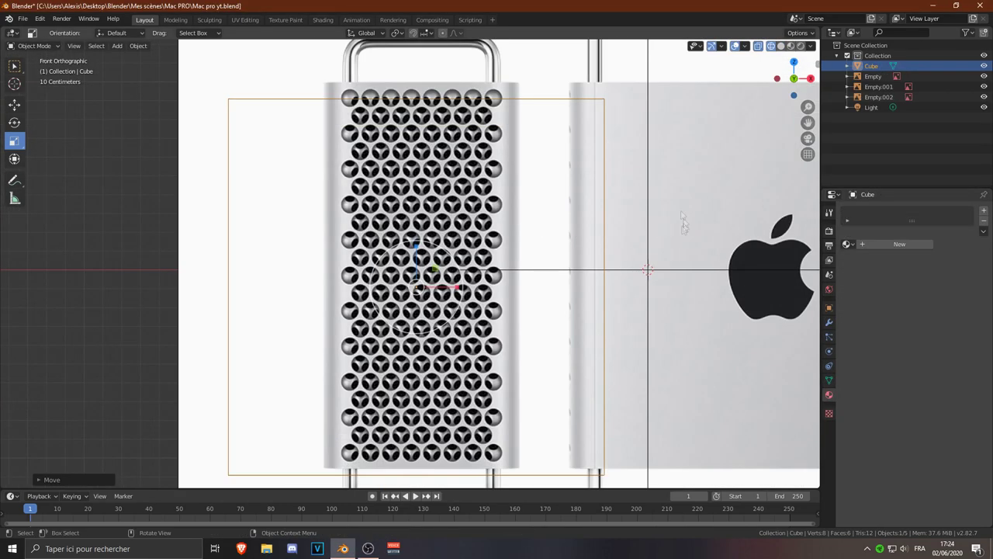
scroll(543, 229, "up", 2)
key("s")
left_click(598, 244)
scroll(598, 244, "down", 5)
Step: Fit the cube's geometry to the grille's lower edge, then bring the side reference into view
key("Tab")
middle_click_drag(521, 185, 491, 91, "shift")
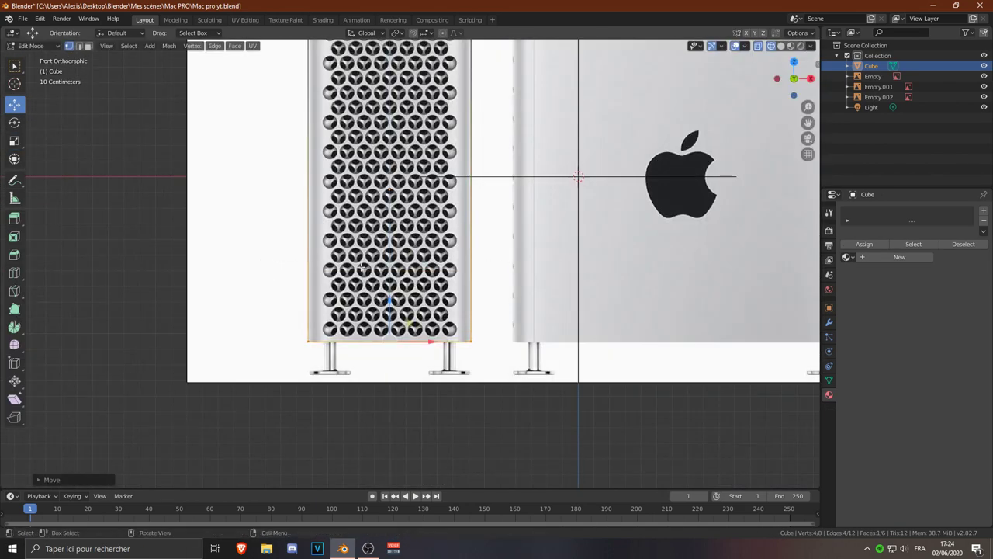
key("Tab")
key("KP_3")
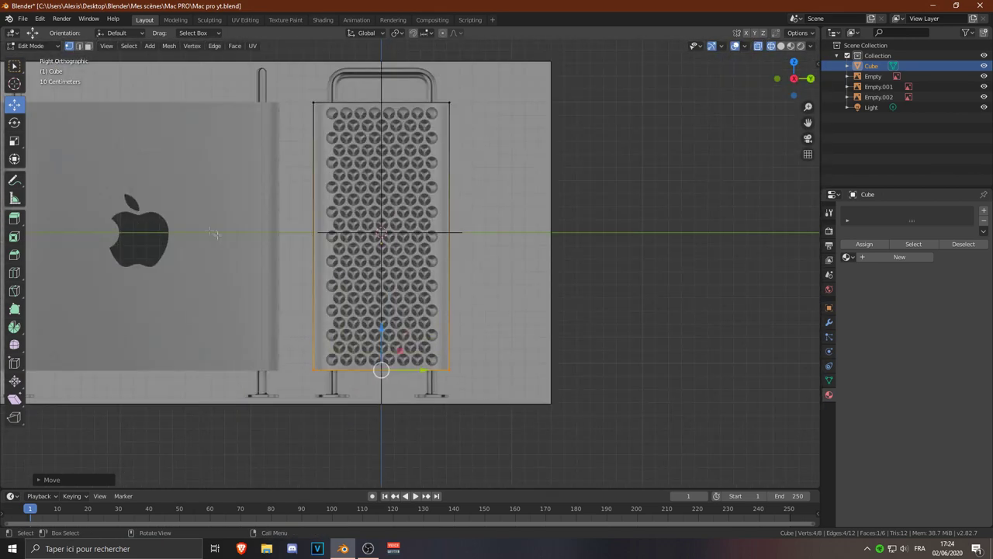
left_click(227, 200)
middle_click_drag(227, 200, 458, 200, "shift")
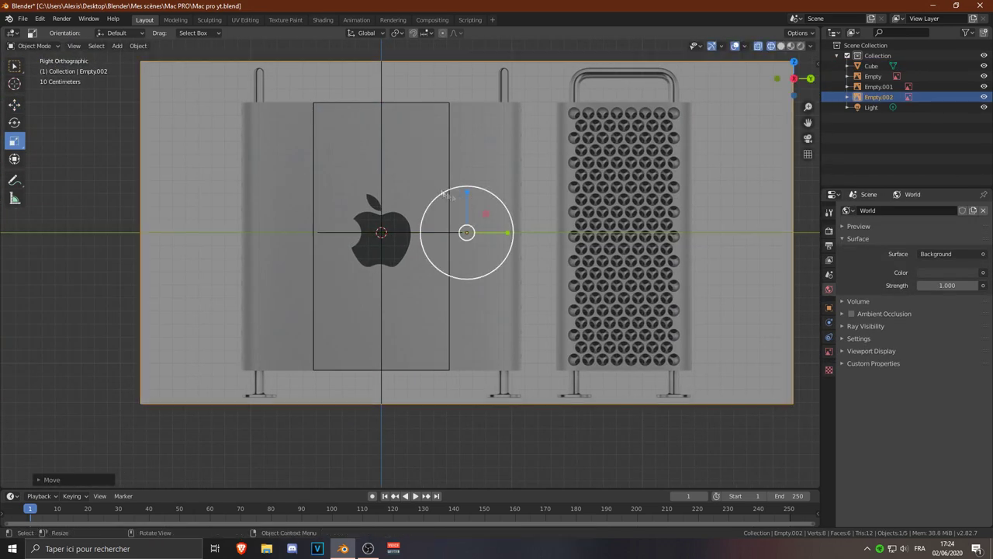
Step: Stretch the cube's side out to the edge of the apple side panel reference
left_click(465, 202)
scroll(442, 177, "up", 3)
key("Tab")
scroll(443, 177, "down", 1)
left_click_drag(496, 231, 581, 232)
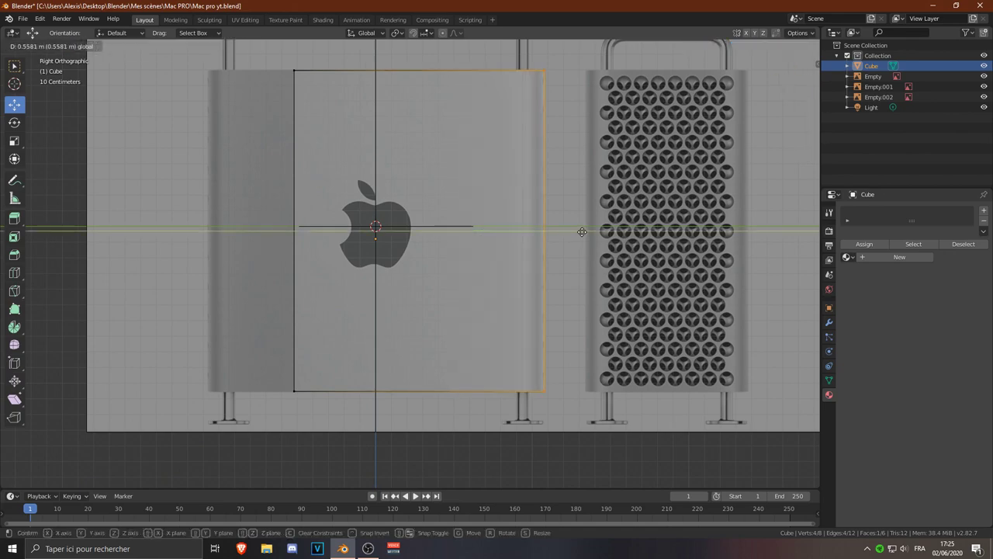
key("Tab")
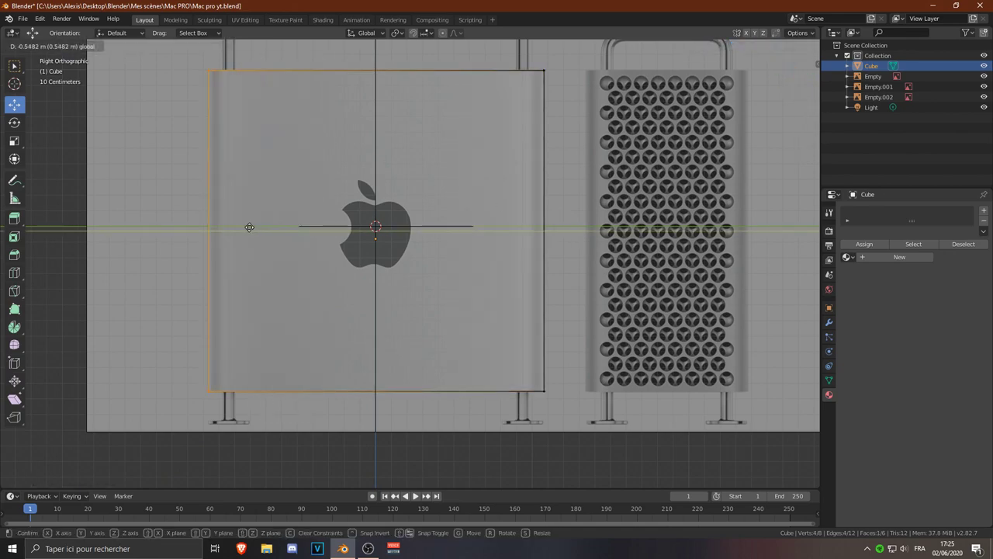
scroll(373, 233, "down", 2)
middle_click_drag(372, 233, 316, 247)
key("KP_3")
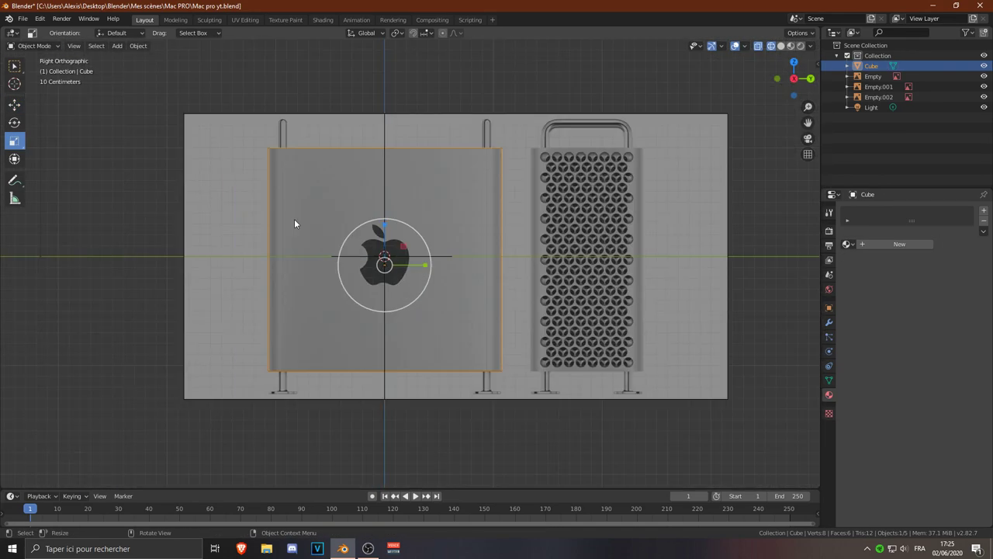
Step: In top view, rotate the top reference image 90 degrees and move it over the body
key("ctrl+KP_3")
key("KP_7")
left_click(534, 262)
type("r90")
key("Return")
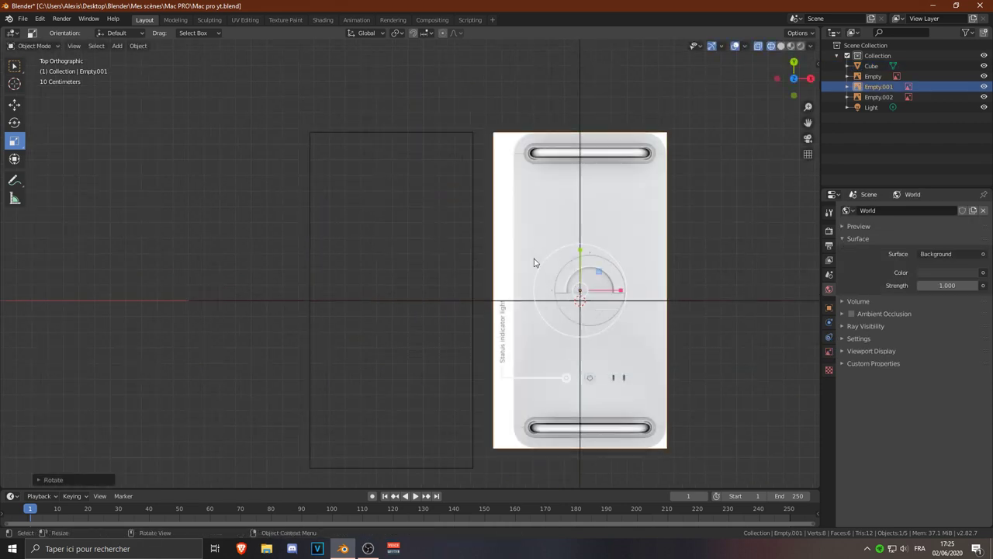
key("g")
left_click(381, 288)
Step: Scale and reposition the top reference image until it matches the cube body
key("s")
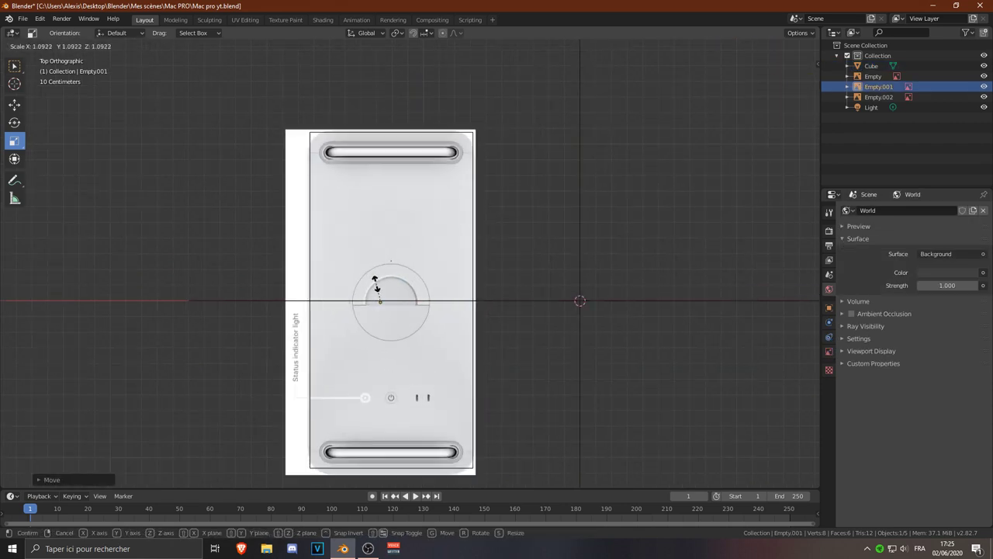
left_click(377, 288)
scroll(332, 218, "up", 2)
scroll(333, 225, "up", 3)
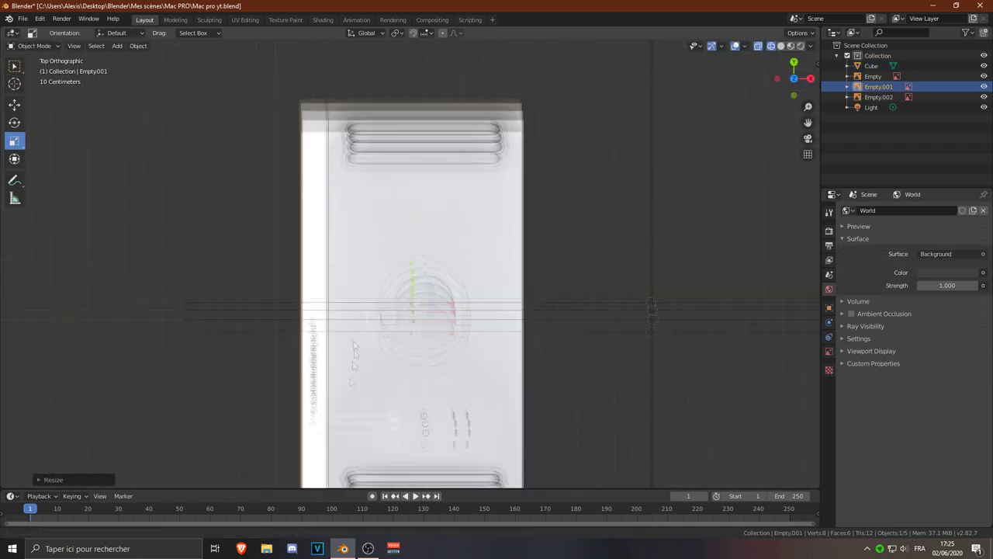
key("g")
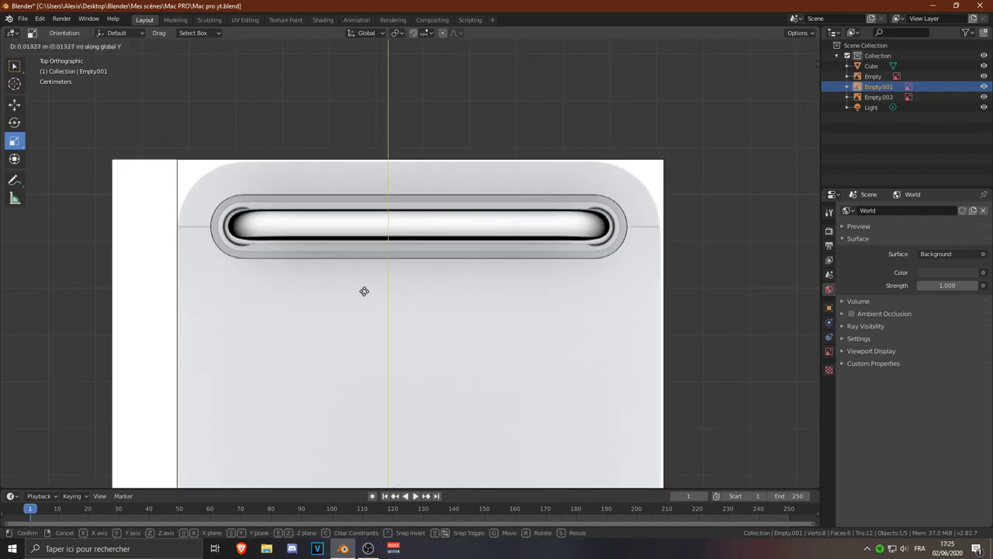
left_click(364, 290)
scroll(364, 290, "down", 6)
scroll(361, 237, "up", 7)
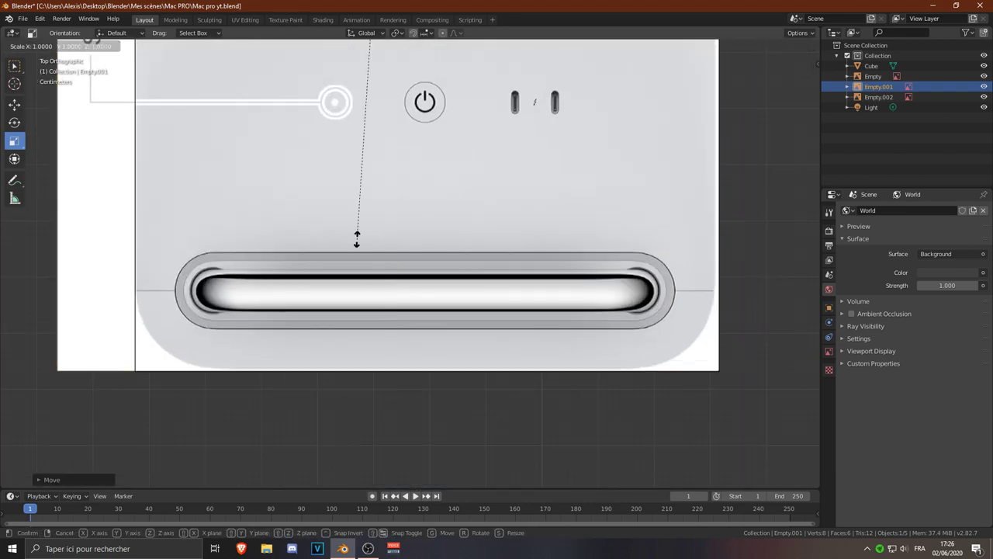
key("s")
left_click(333, 318)
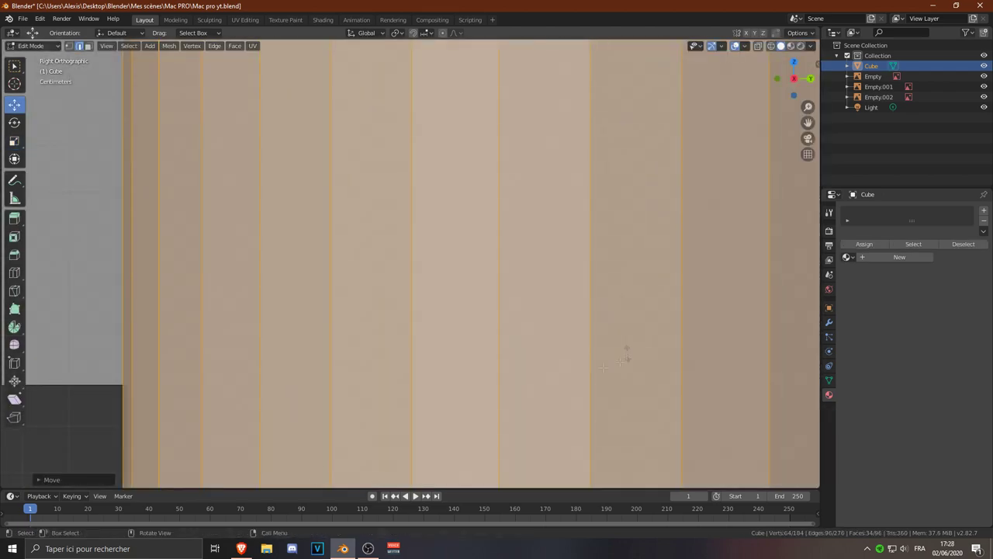
Step: Move the foot post's rings vertically, dropping the bottom ring down to the base
key("g")
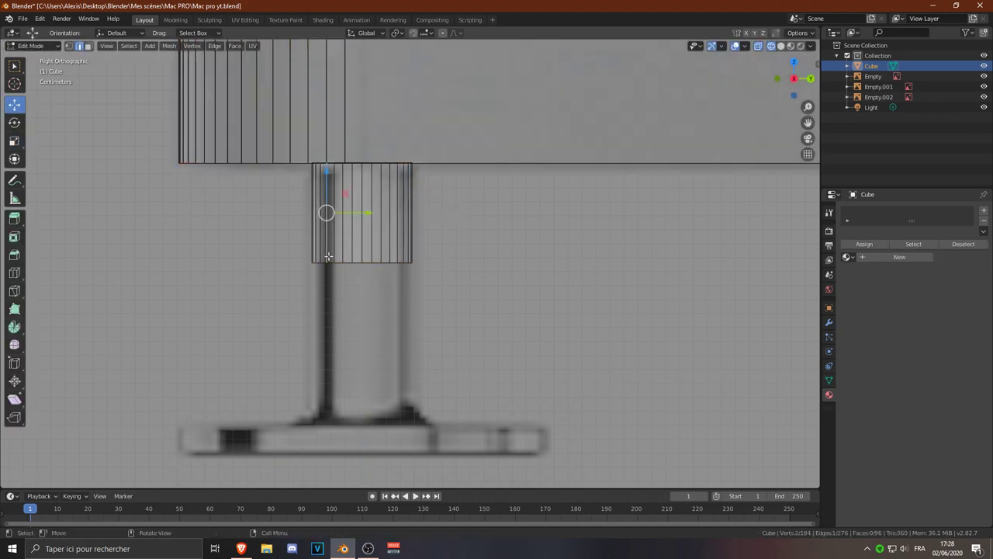
left_click(312, 262, "alt")
key("g")
key("z")
left_click(362, 375)
Step: Extrude and widen the bottom ring into a flat base, then extrude it down for thickness
key("e")
key("Escape")
key("s")
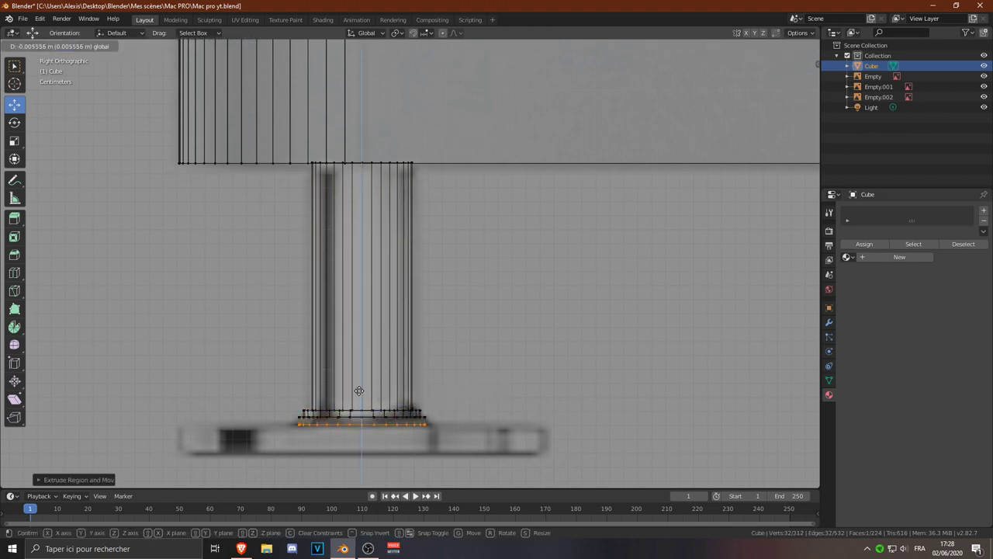
left_click(359, 391)
scroll(408, 364, "down", 3, "shift")
key("e")
left_click(510, 309)
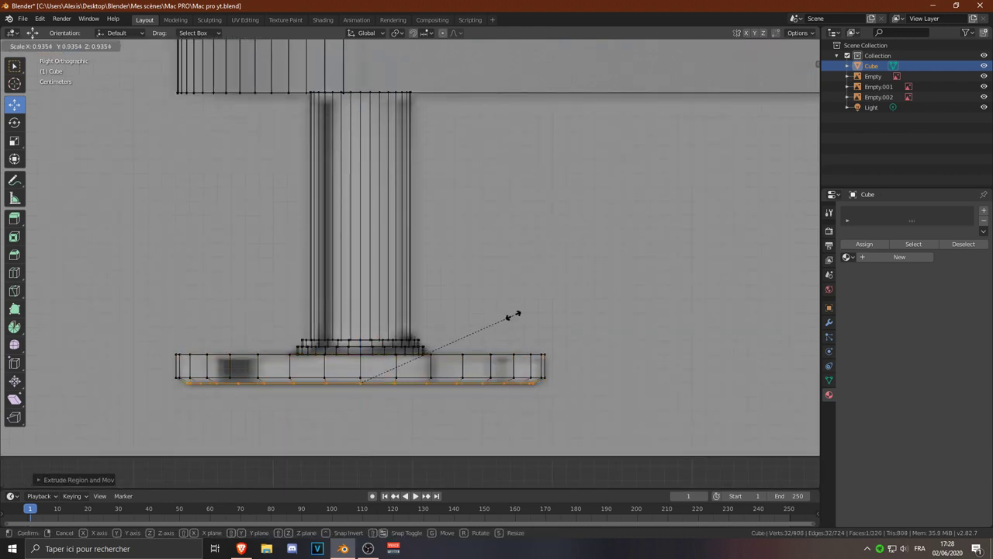
Step: Select the whole foot mesh and position it under the body
key("ctrl+l")
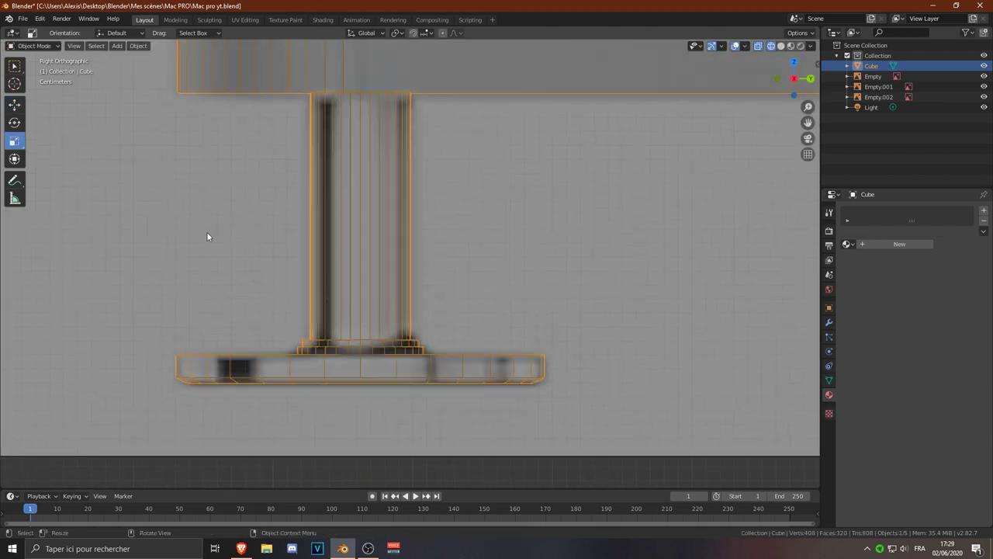
middle_click_drag(208, 236, 707, 339)
key("KP_7")
key("KP_1")
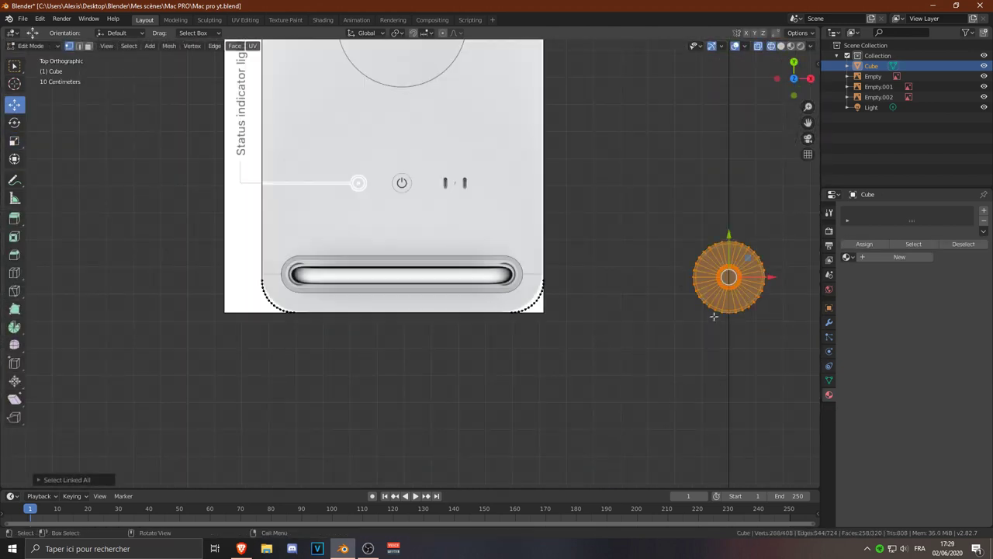
left_click(546, 278)
scroll(522, 274, "up", 4)
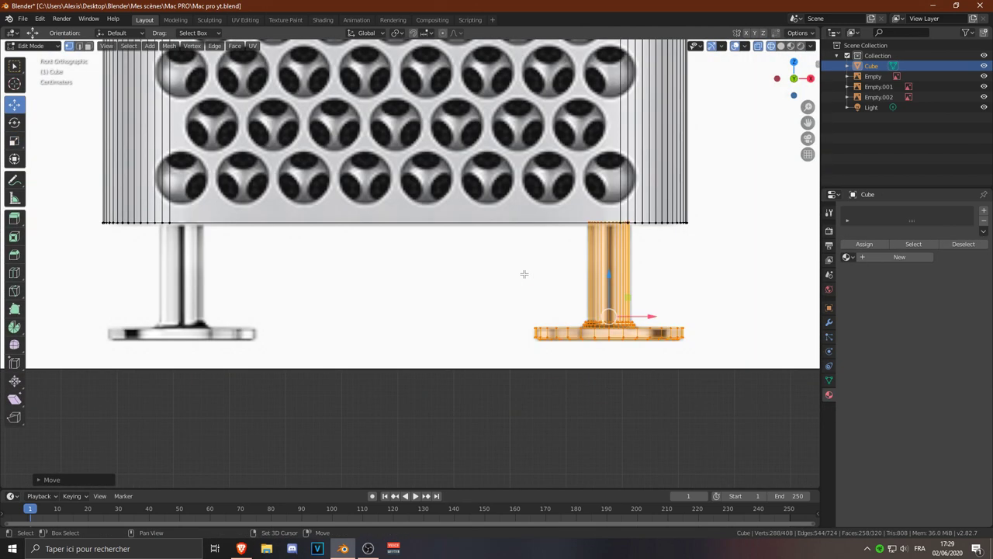
Step: Duplicate the foot sideways along X, then copy both feet to the other end of the case
key("shift+d")
key("x")
key("shift+d")
key("Escape")
key("KP_3")
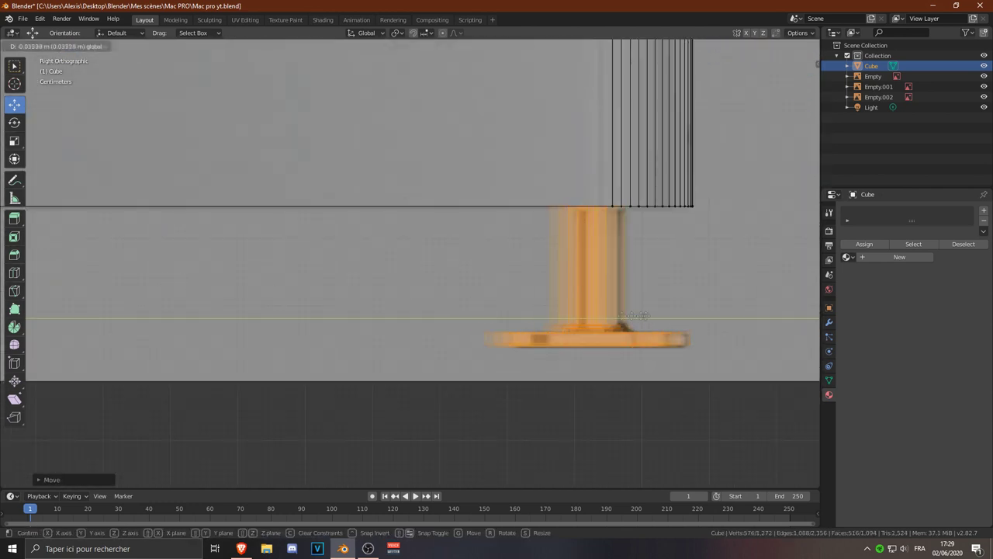
middle_click_drag(692, 318, 374, 304)
key("Tab")
key("KP_3")
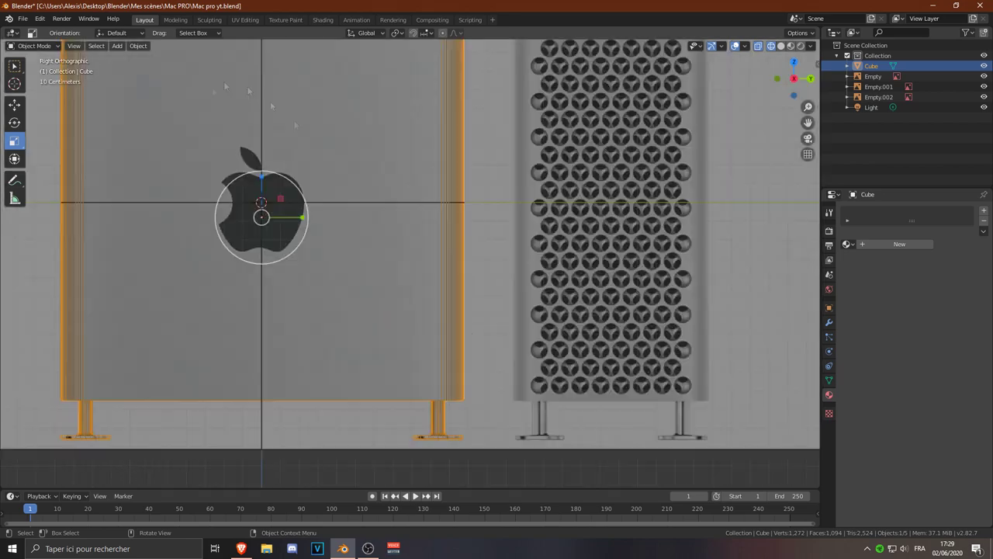
scroll(388, 233, "up", 5)
left_click(14, 83)
Step: Place the 3D cursor on the handle and add a Bezier curve there
left_click(390, 227)
key("shift+a")
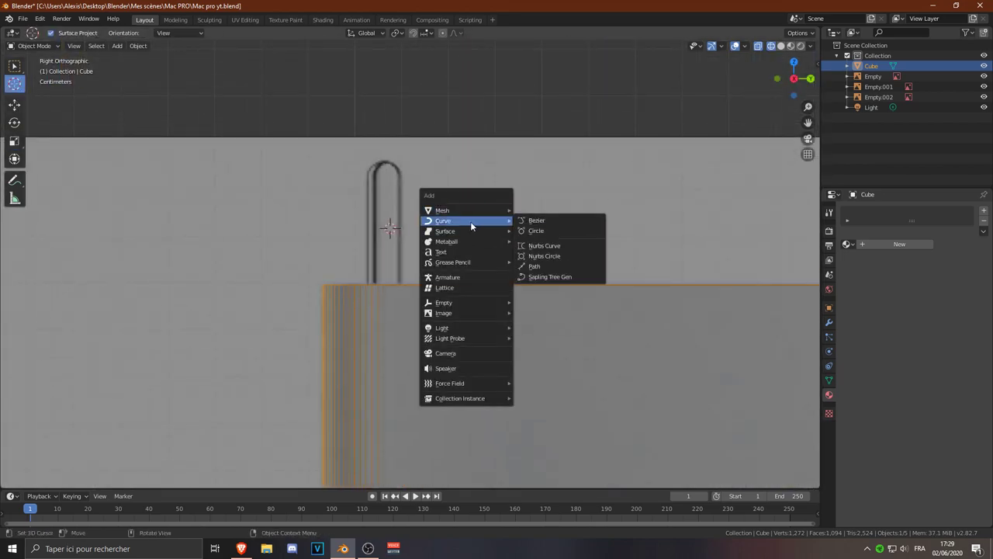
left_click(538, 221)
key("KP_1")
scroll(584, 287, "down", 3)
Step: Scale, rotate and extend the curve's points to trace the handle up, across and down to the right corner
key("s")
left_click(419, 279)
key("Tab")
scroll(448, 276, "up", 3)
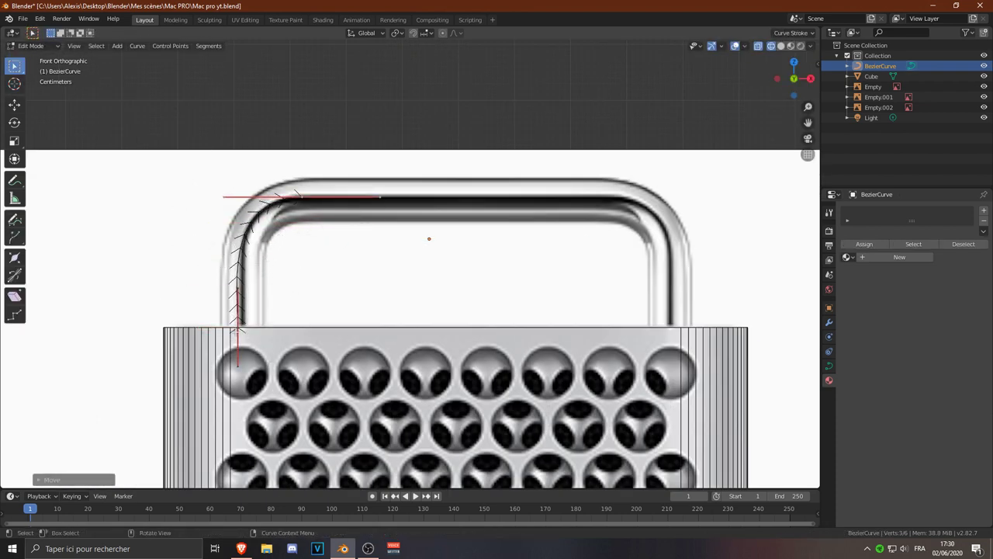
left_click(167, 256)
scroll(171, 311, "up", 5)
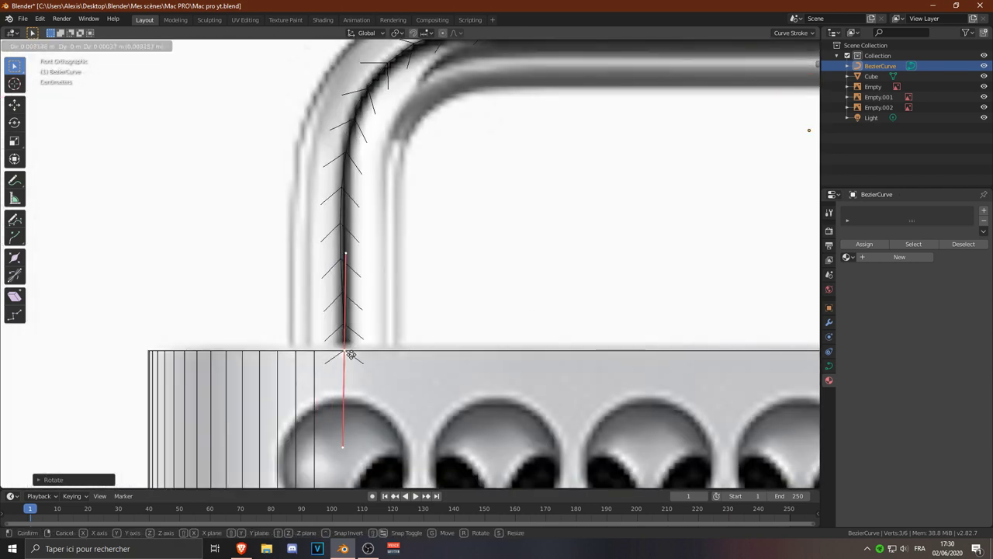
scroll(454, 233, "down", 2)
left_click(307, 223)
key("ctrl+t")
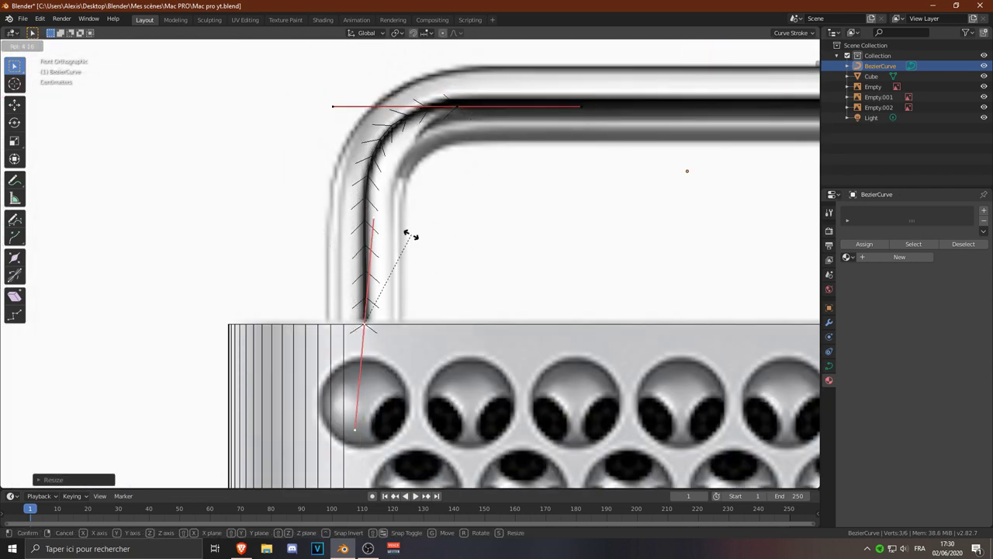
left_click(487, 210)
scroll(302, 243, "down", 1)
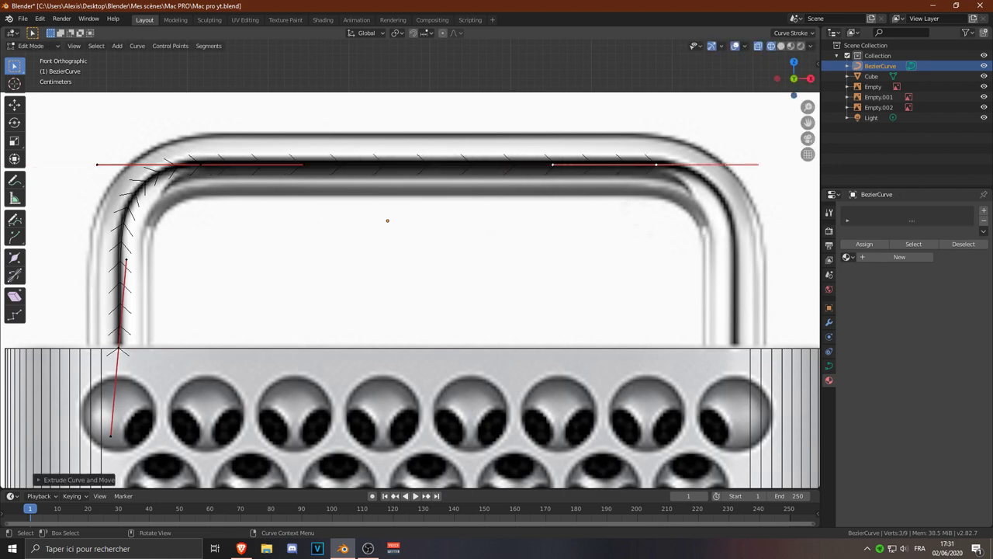
key("x")
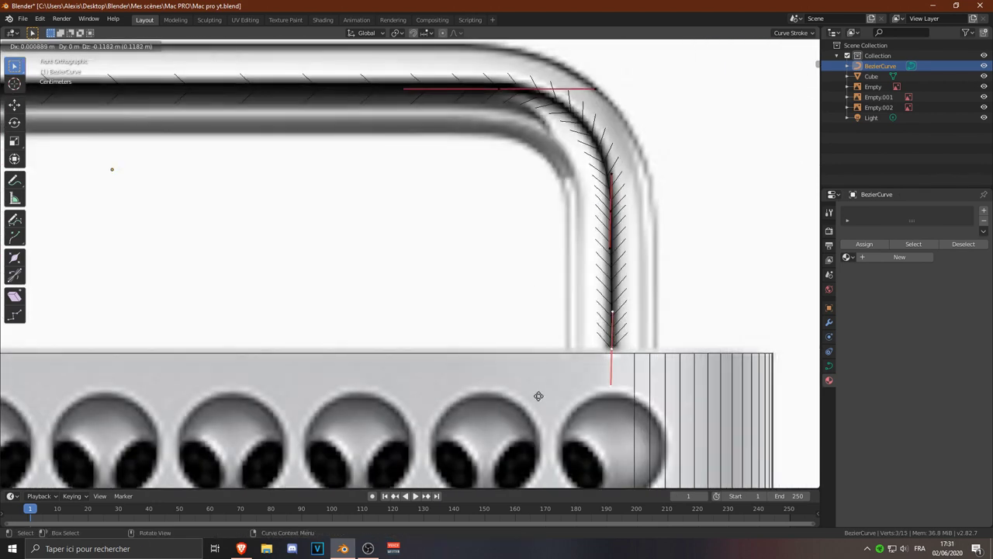
Step: Show the handle curve's data properties with the Geometry section expanded
key("Tab")
scroll(410, 284, "down", 3)
left_click(829, 365)
left_click(861, 389)
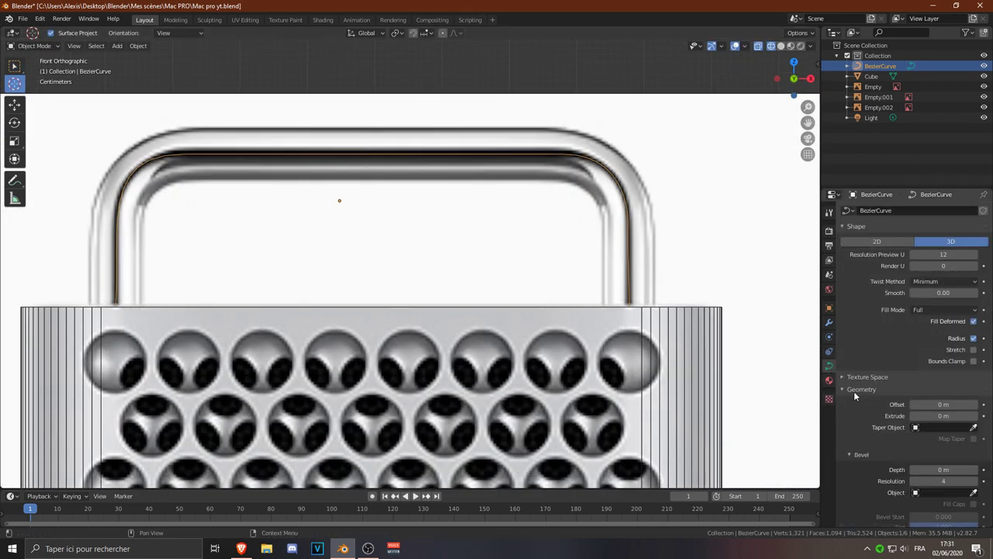
Step: Rotate the handle curve's end points so the legs point straight down
scroll(908, 350, "down", 3)
mouse_move(543, 233)
middle_mouse_down()
mouse_move(368, 246)
mouse_move(309, 295)
middle_mouse_up()
key("Tab")
key("KP_1")
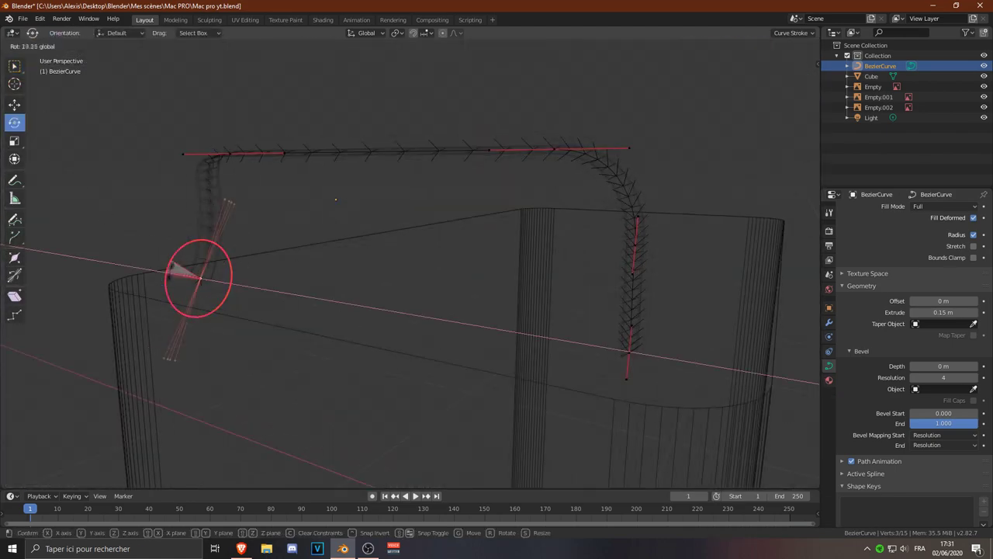
key("KP_3")
scroll(310, 403, "up", 3)
left_click_drag(343, 397, 342, 399)
middle_click_drag(342, 399, 328, 173)
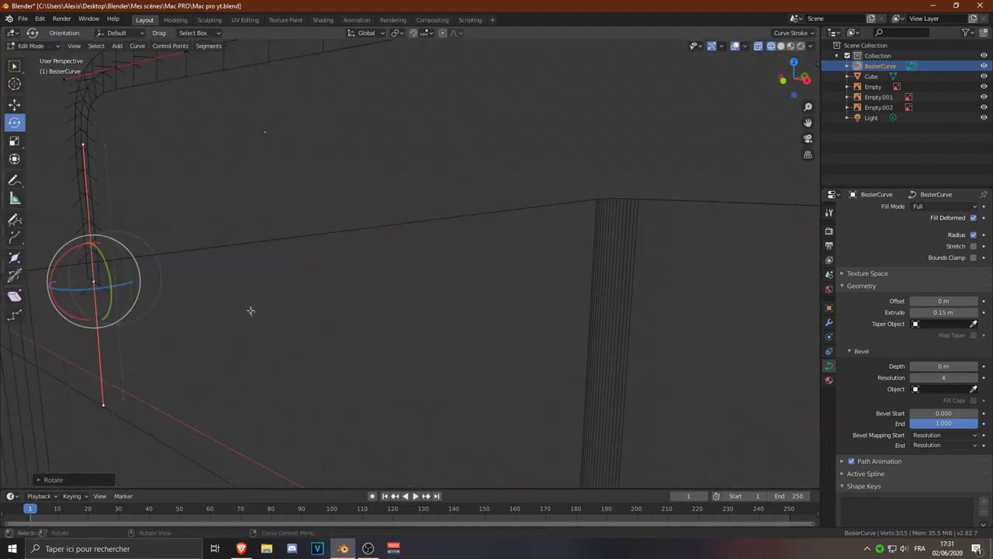
key("Tab")
Step: Set the curve's geometry offset to 0 and bevel depth to 0.27 m, making a thick tube
scroll(936, 286, "up", 5)
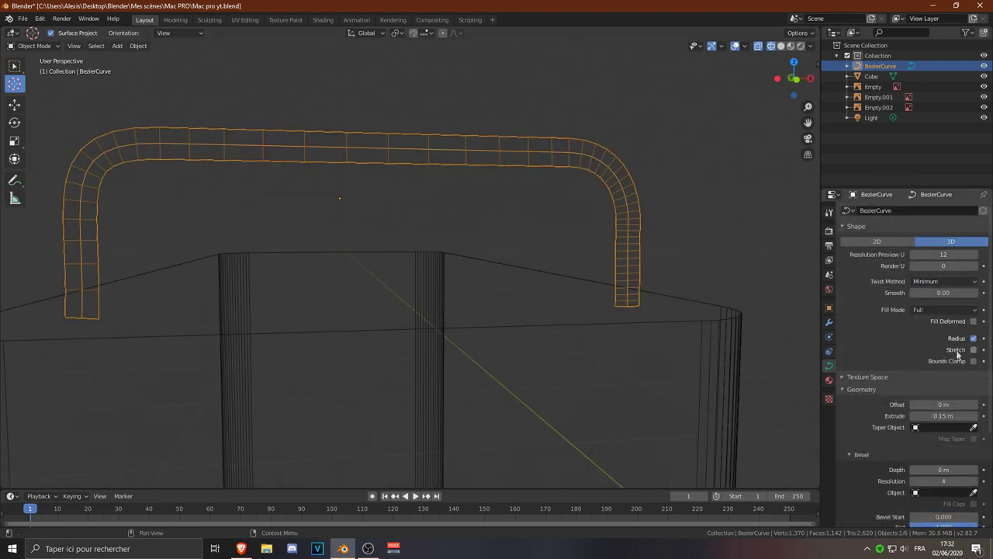
scroll(958, 355, "down", 5)
left_click_drag(943, 281, 877, 286)
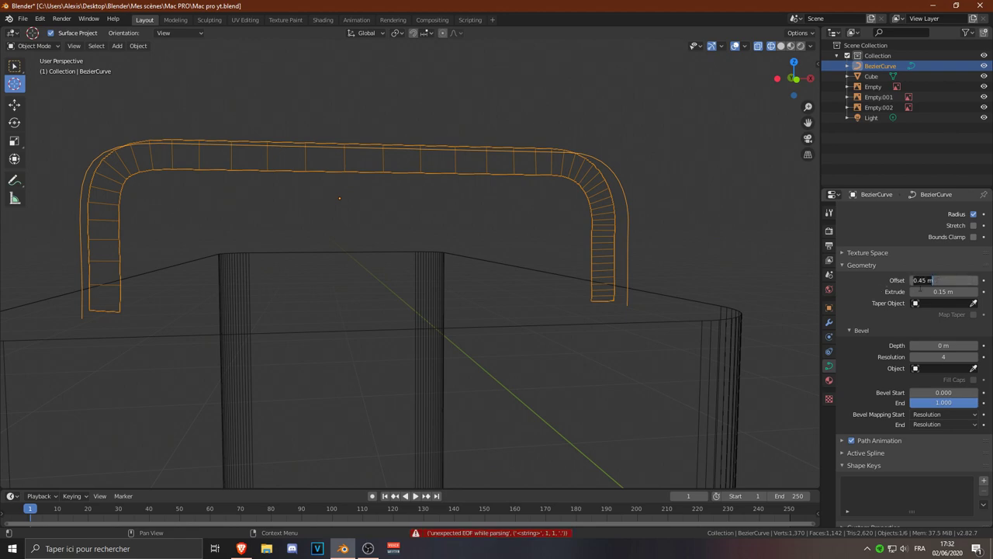
type("0")
key("Return")
left_click_drag(918, 344, 954, 339)
scroll(405, 214, "up", 3)
key("grave")
left_click(372, 179)
Step: Scale the selected handle curve points to fit the reference
key("Tab")
key("s")
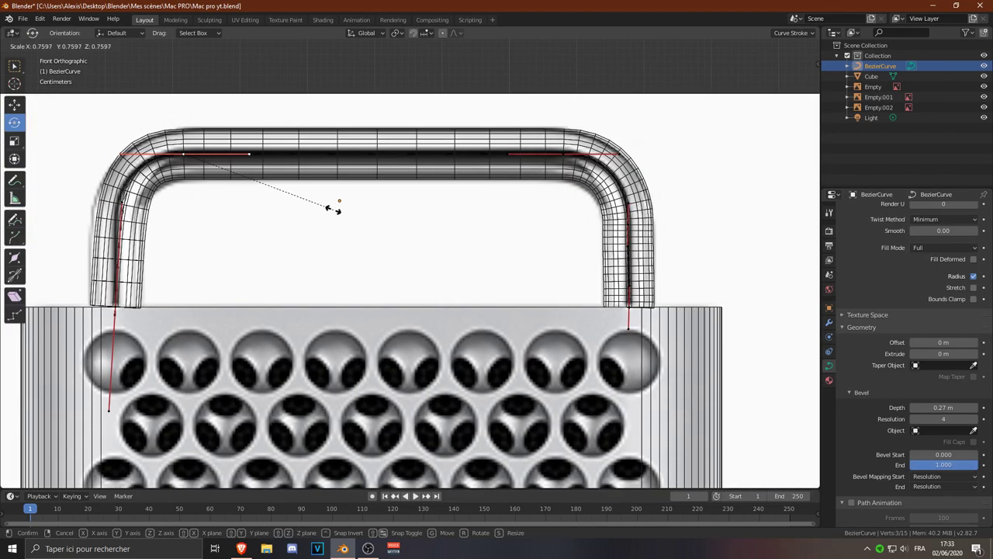
left_click(184, 153)
key("Tab")
mouse_move(262, 228)
middle_mouse_down()
mouse_move(347, 255)
mouse_move(246, 287)
middle_mouse_up()
Step: In top view, place a duplicate handle at the case's other end
key("Tab")
key("KP_7")
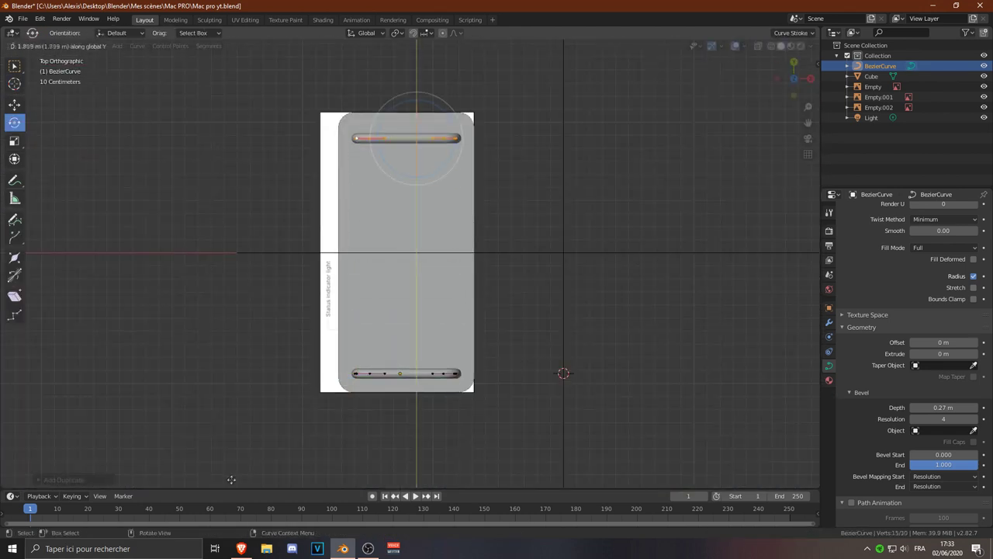
left_click(232, 478)
scroll(414, 226, "up", 4)
scroll(414, 226, "down", 2)
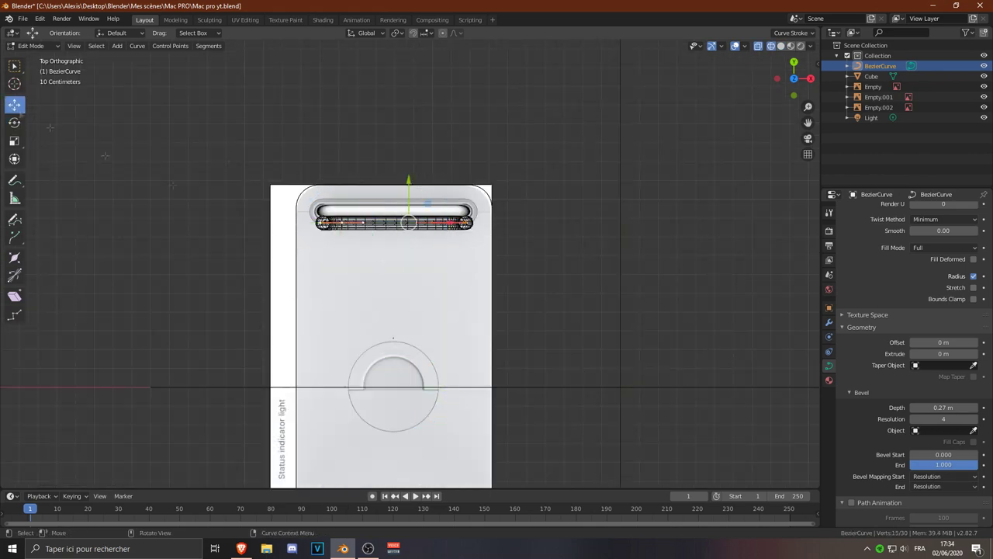
scroll(393, 222, "up", 3)
scroll(393, 221, "down", 5)
Step: Check both handles from front, side and perspective views in solid shading, then select the case body
key("KP_1")
middle_click_drag(377, 289, 345, 341)
key("shift+z")
key("KP_3")
key("Tab")
key("KP_1")
middle_click_drag(435, 280, 466, 256)
left_click(379, 284)
key("KP_3")
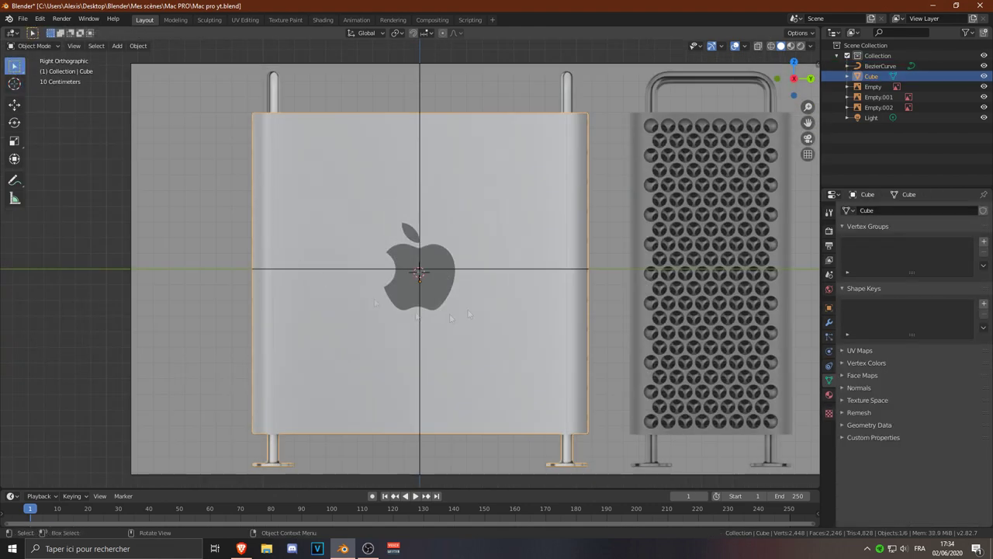
Step: Add a plane and delete its vertices down to a single point
key("shift+a")
left_click(521, 293)
key("Tab")
middle_click_drag(521, 293, 466, 264)
key("alt+z")
key("x")
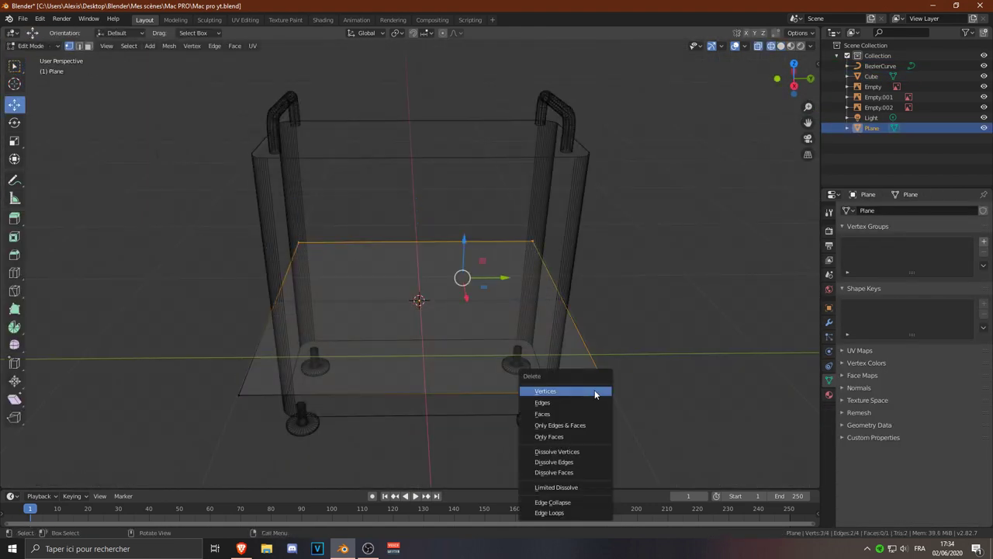
left_click(595, 392)
Step: Trace the Apple logo outline from the reference by extruding the vertex along its edge
key("KP_3")
scroll(419, 295, "up", 5)
left_click_drag(381, 327, 316, 245)
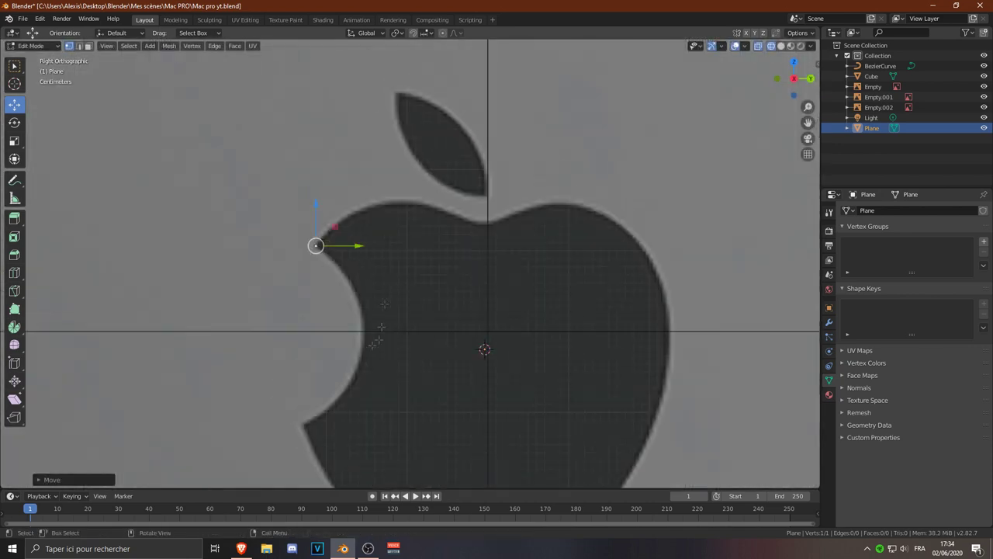
scroll(366, 357, "up", 4)
key("g")
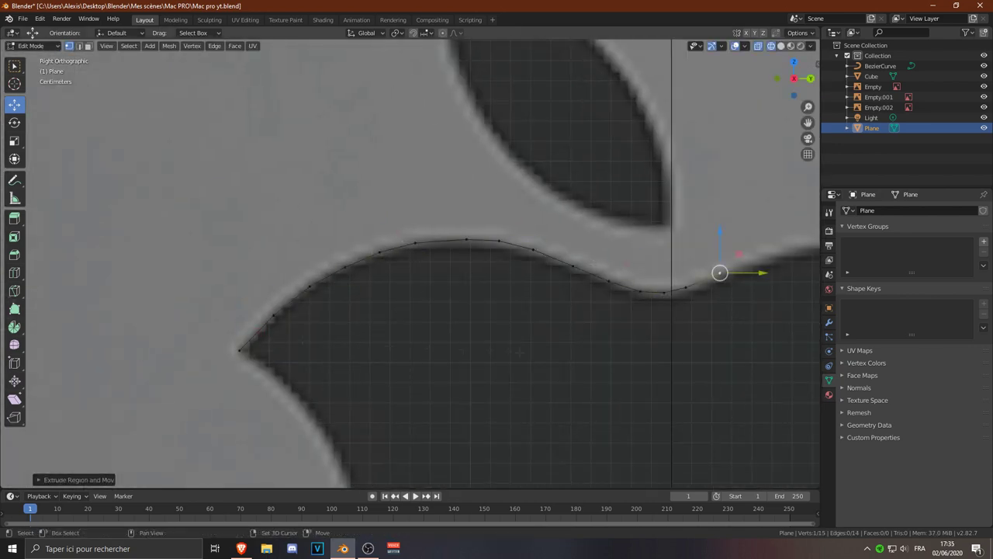
left_click_drag(808, 123, 489, 125)
key("e")
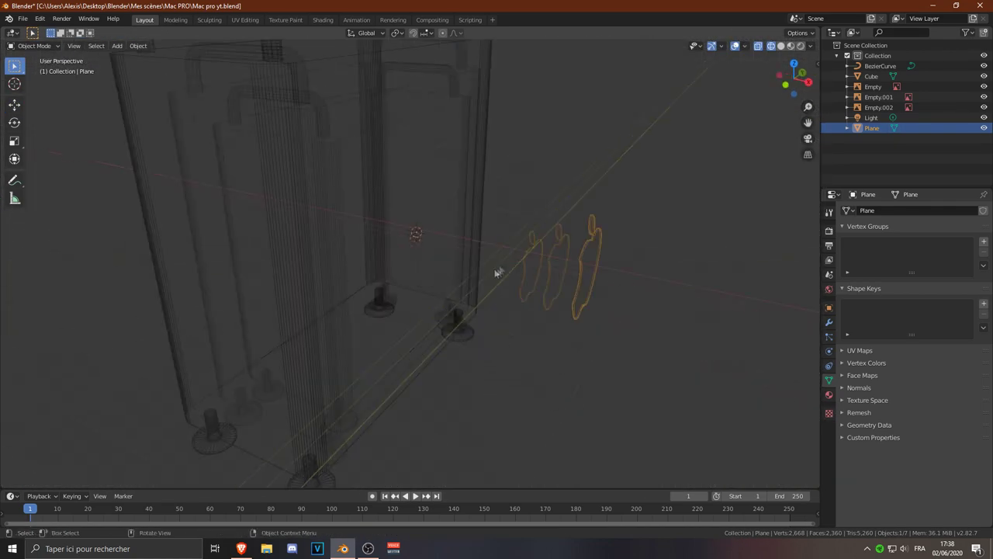
Step: Move the logo onto the case, give it the black apple material, and duplicate it
key("g")
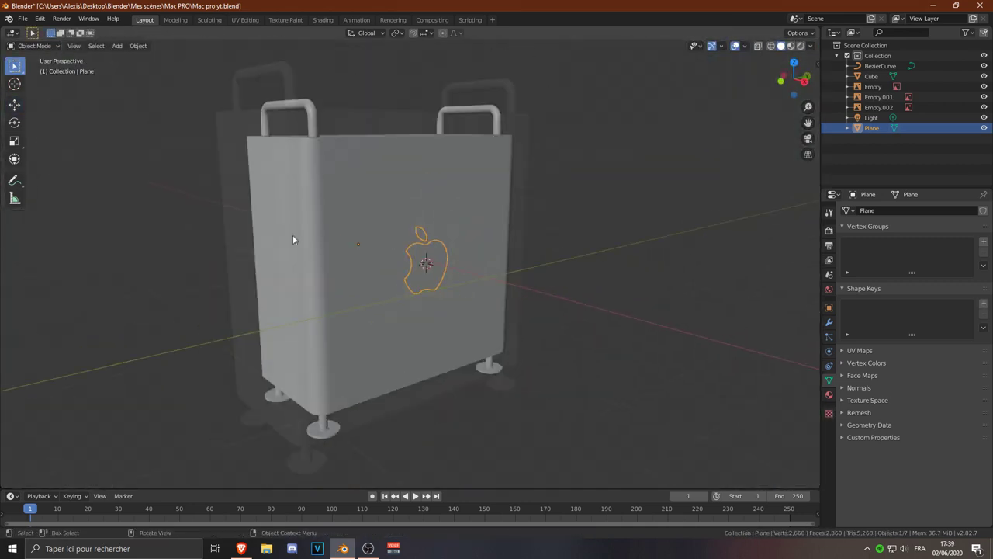
left_click(828, 395)
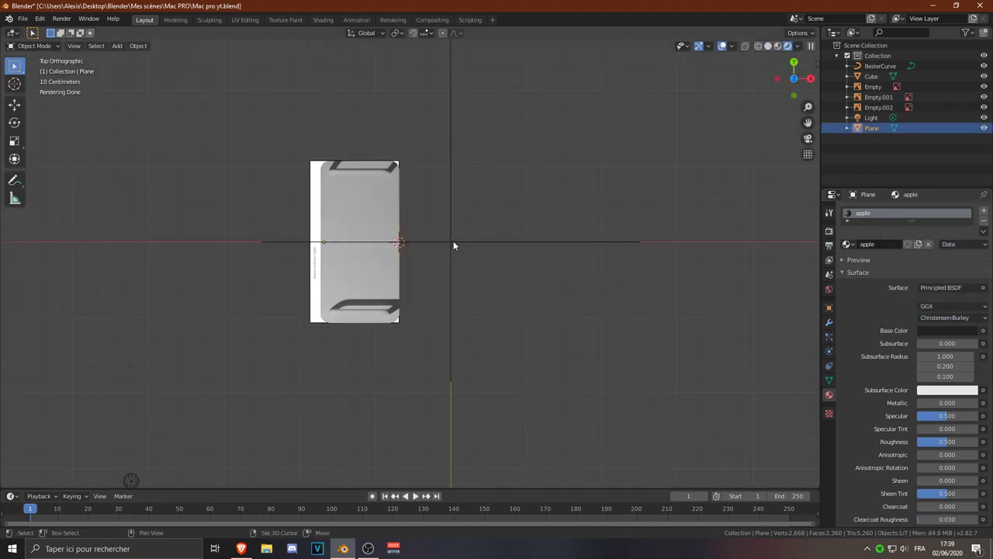
key("shift+d")
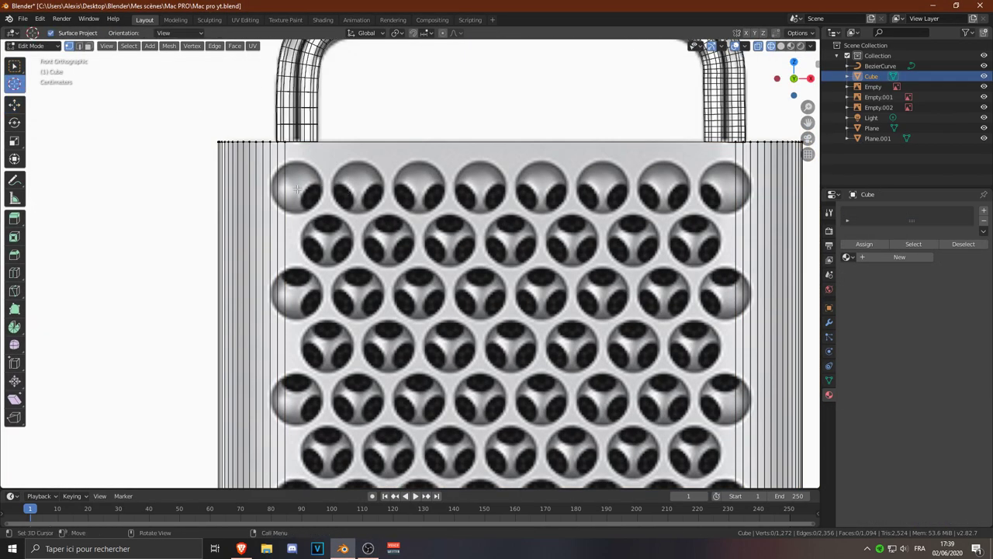
Step: Add a cylinder hole cutter and move it into place on the grille
key("shift+a")
left_click(296, 186)
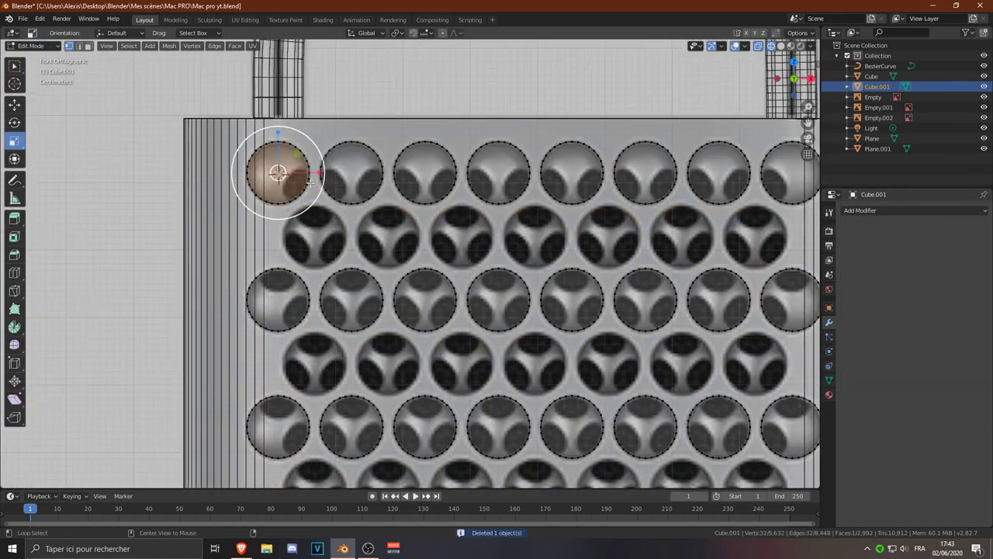
key("ctrl+l")
key("g")
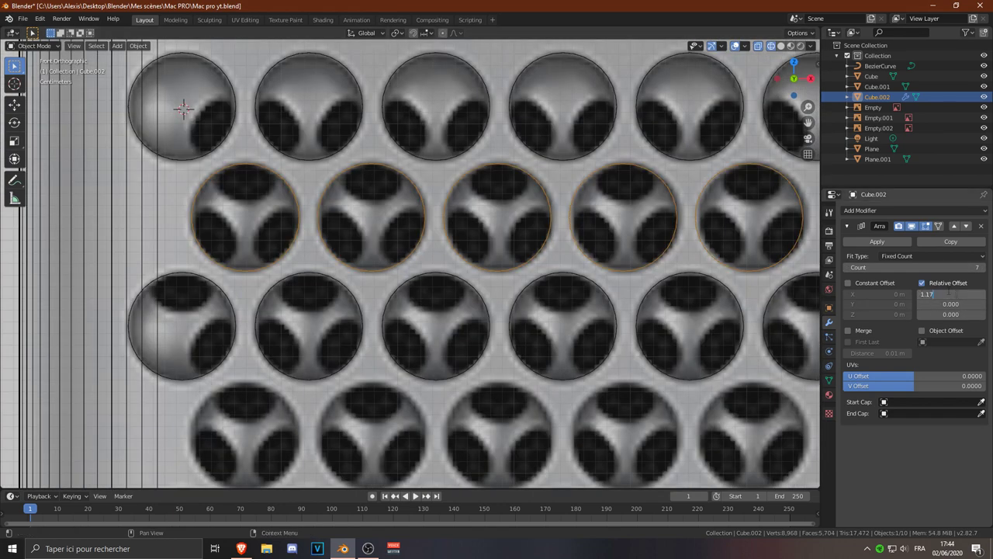
Step: Add a second Array with Z offset -2.04 and count 10, then apply both arrays
scroll(465, 264, "down", 5)
left_click(916, 210)
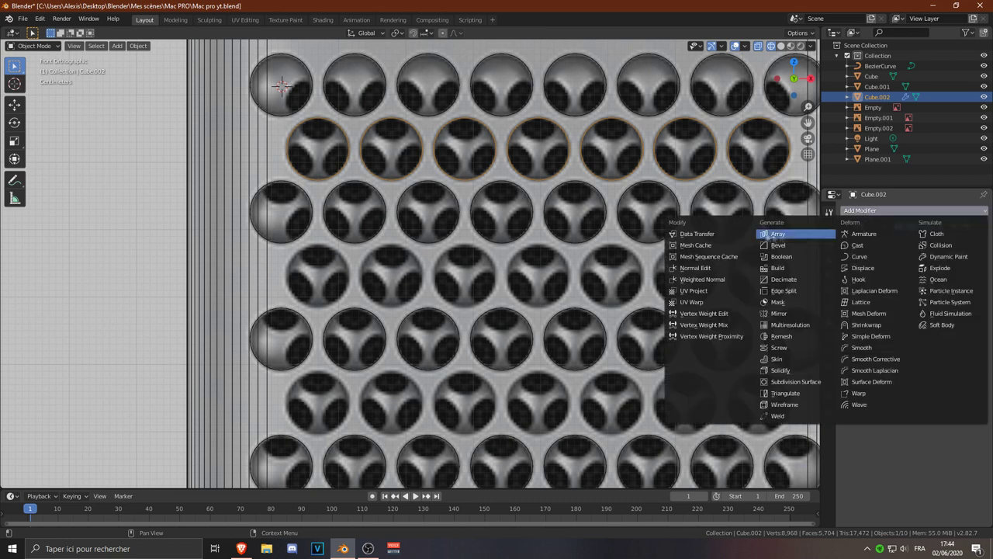
left_click(732, 226)
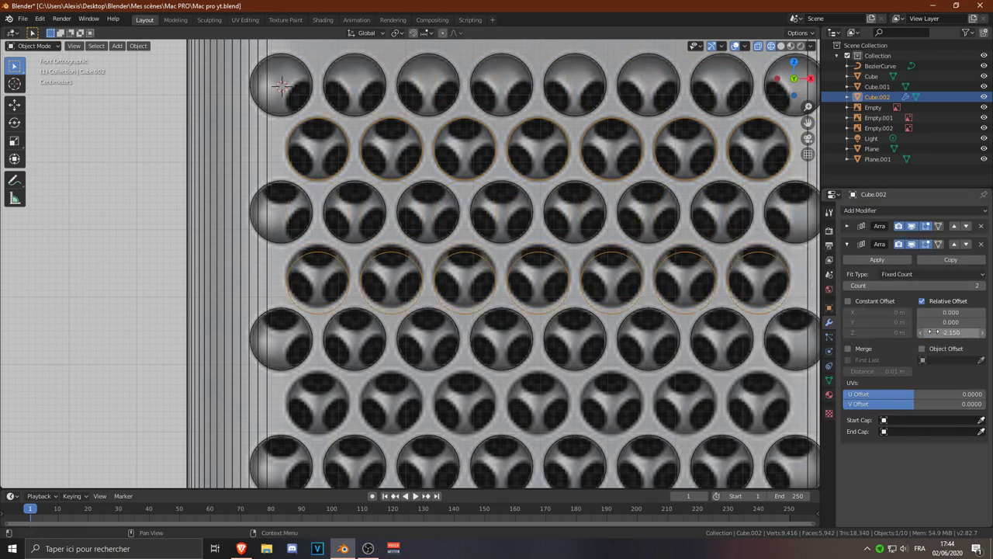
left_click(984, 334)
scroll(797, 330, "up", 4)
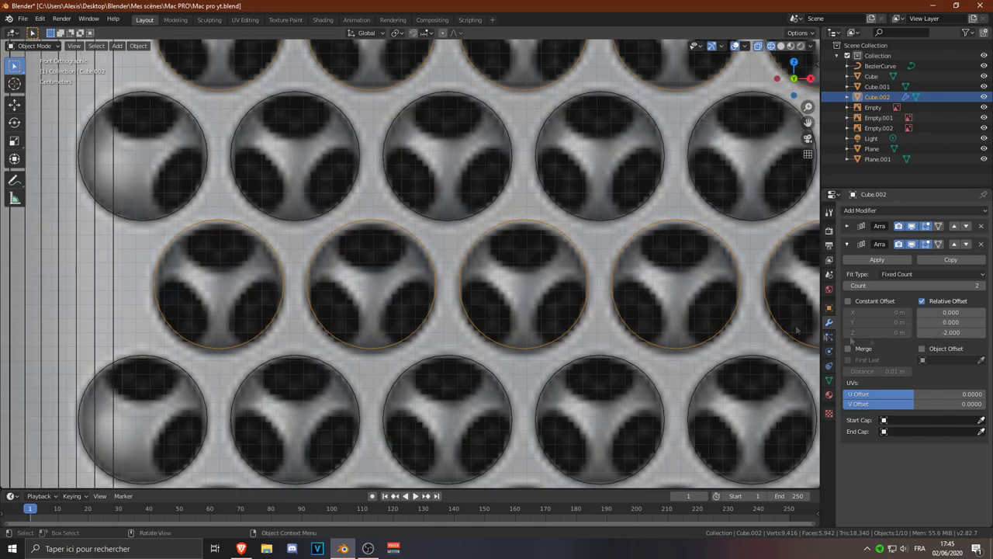
key("Return")
scroll(466, 186, "down", 6)
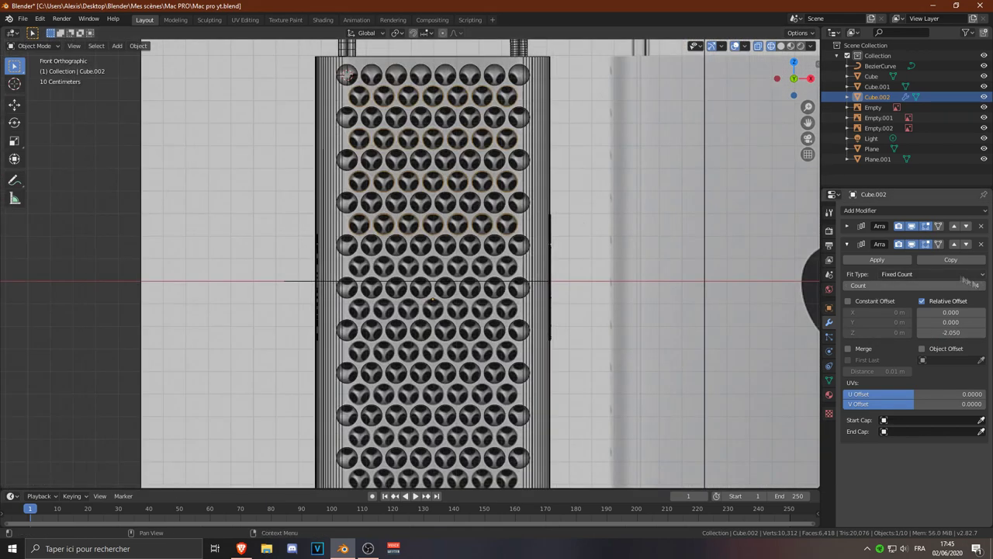
left_click_drag(916, 286, 962, 286)
left_click(984, 285)
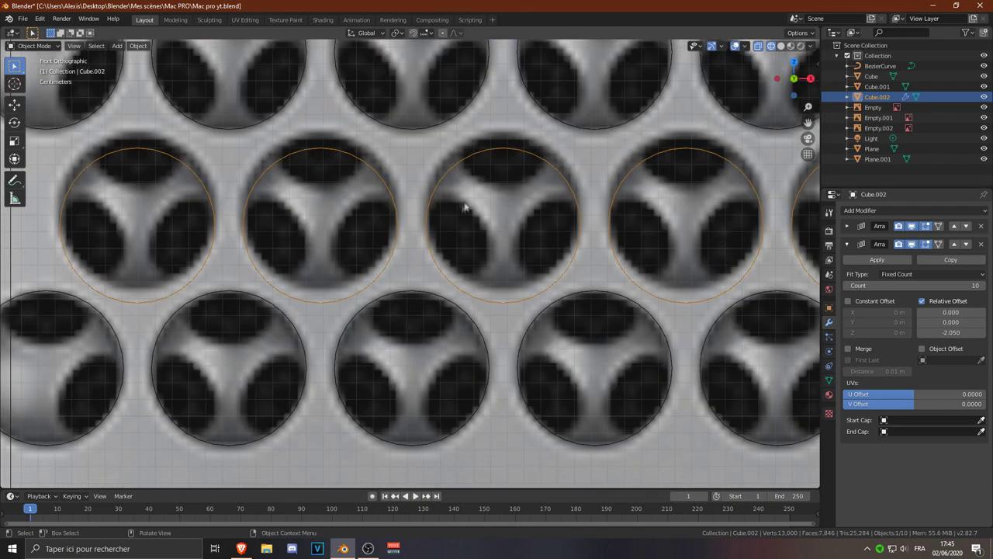
key("Return")
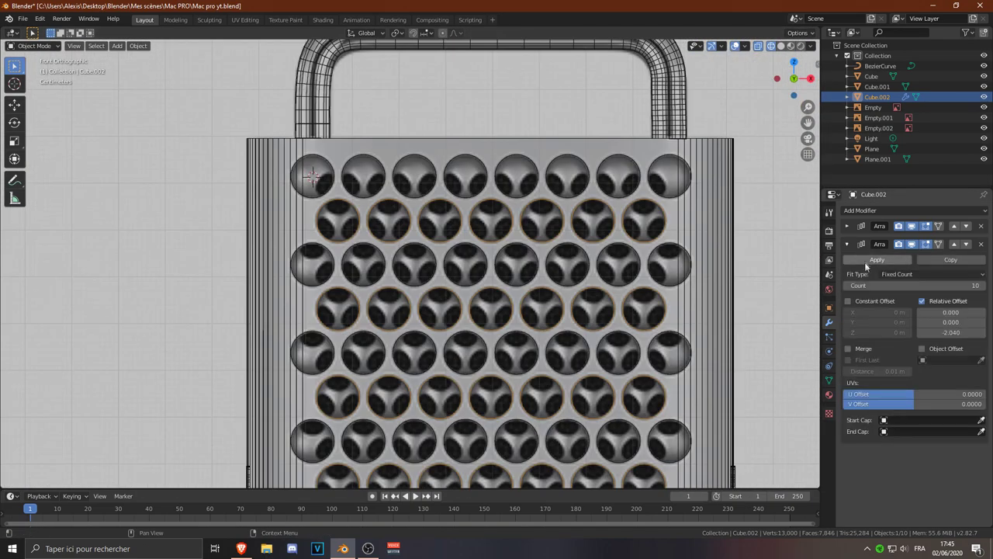
left_click(866, 264)
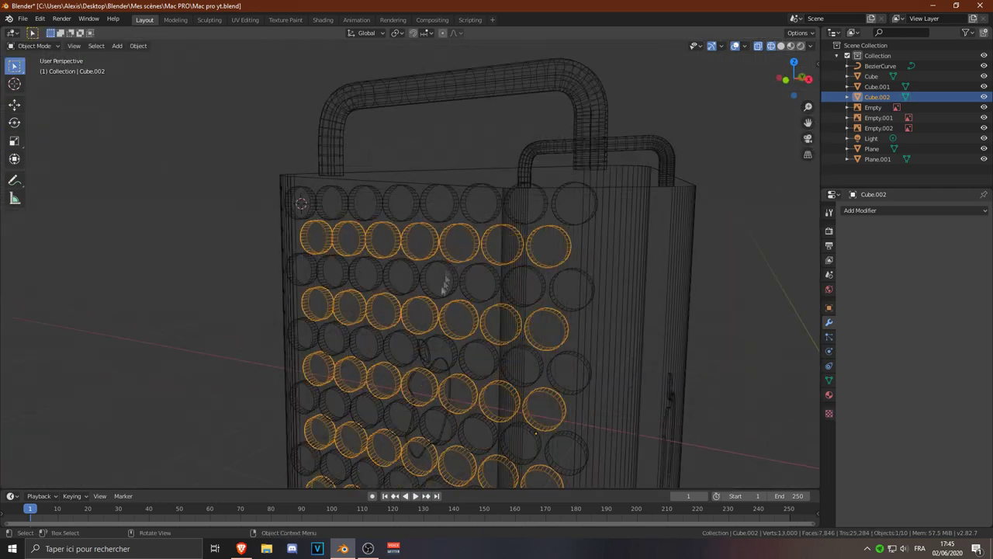
Step: Join the hole cutters into one combined object
left_click(451, 220, "shift")
key("ctrl+j")
key("Tab")
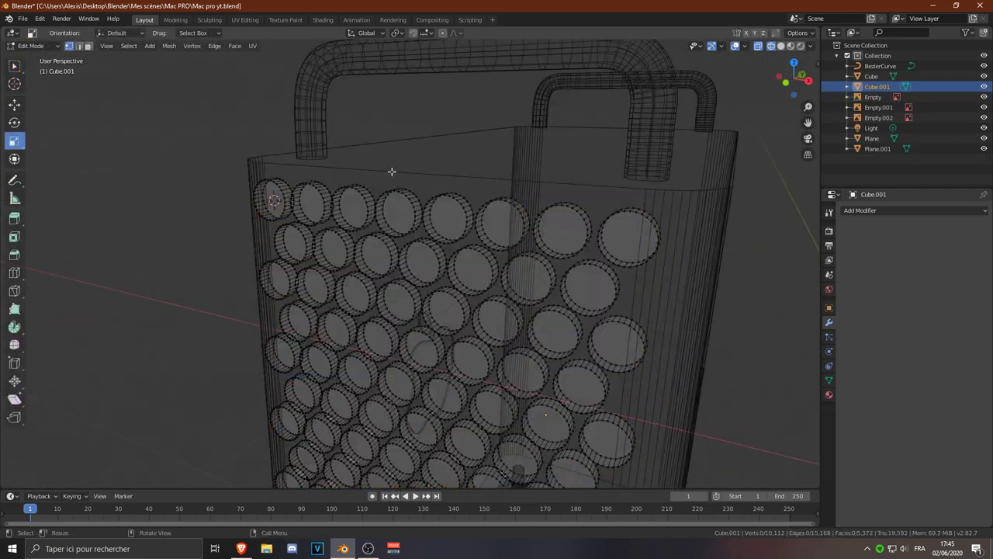
key("Tab")
Step: Add a Boolean modifier to the case body using Cube.001 as the cutter
left_click(392, 172)
left_click(862, 210)
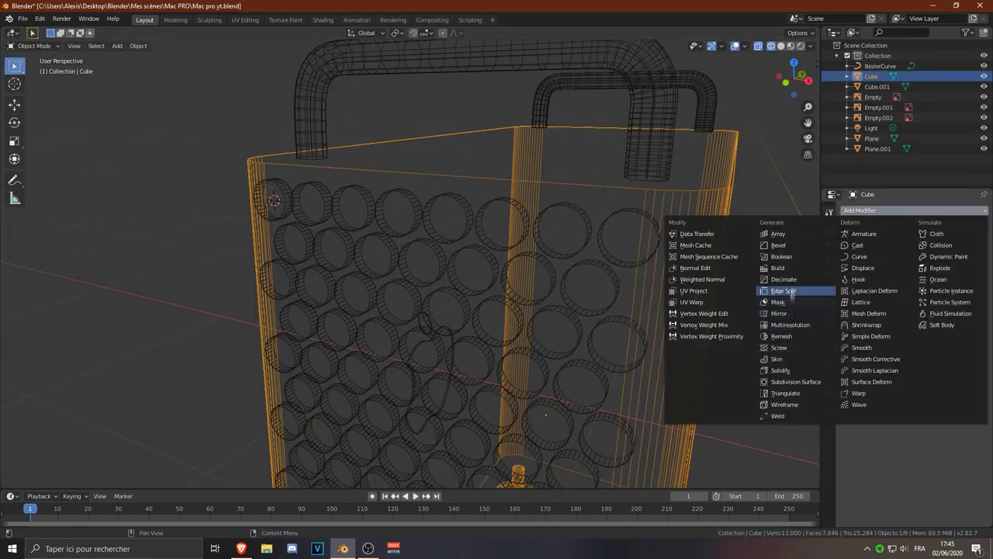
left_click(781, 256)
left_click(948, 267)
left_click(886, 281)
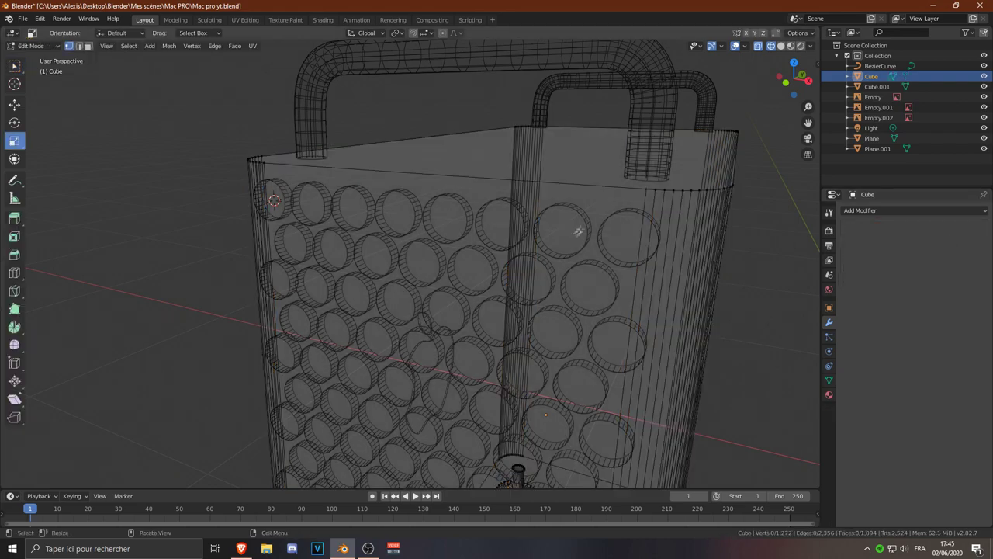
Step: Raise the Hole cutter object along Z across the front face
left_click(877, 86)
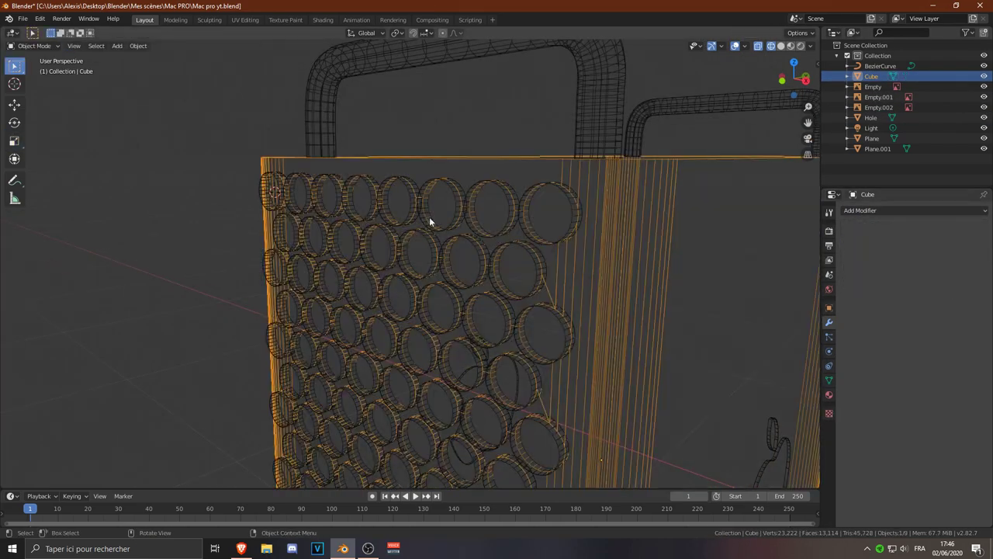
left_click(436, 220)
key("g")
key("z")
left_click(456, 208)
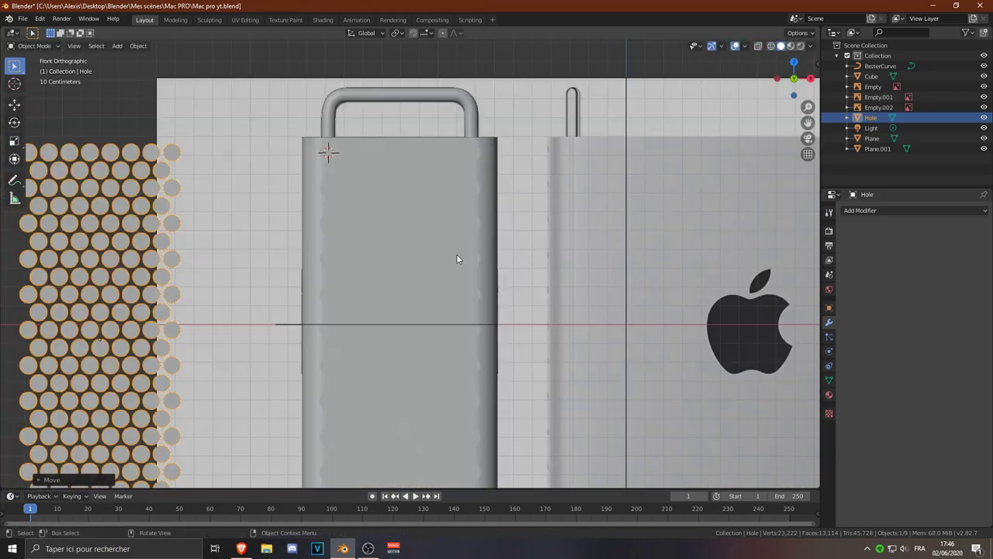
Step: Check the cutters in wireframe X-ray, then nudge Hole 2 slightly along Y
key("z")
left_click(365, 253)
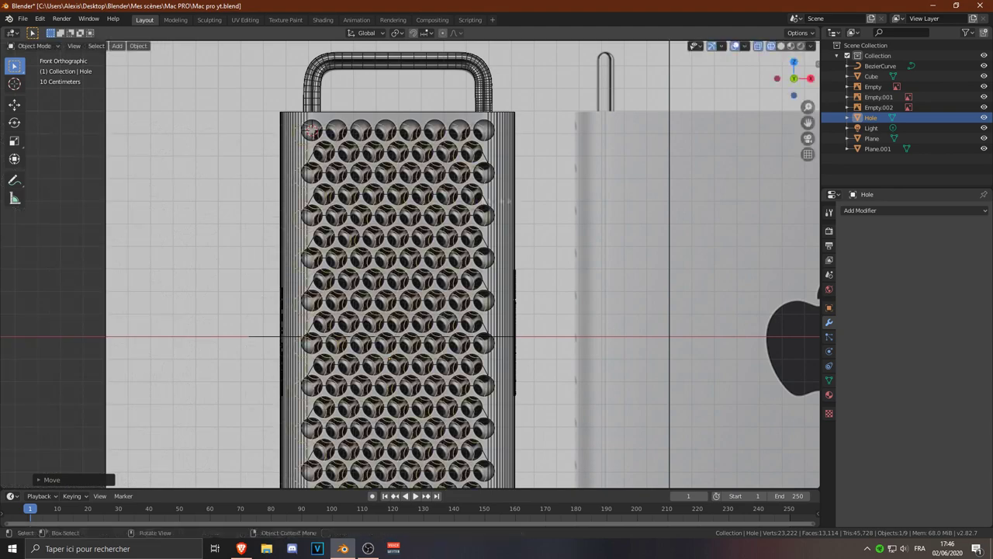
scroll(510, 201, "up", 5)
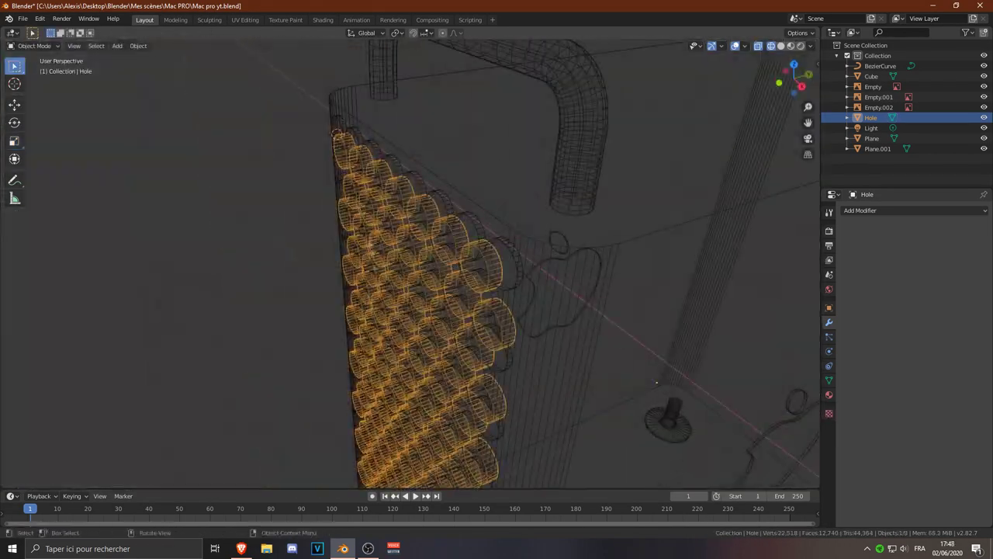
key("z")
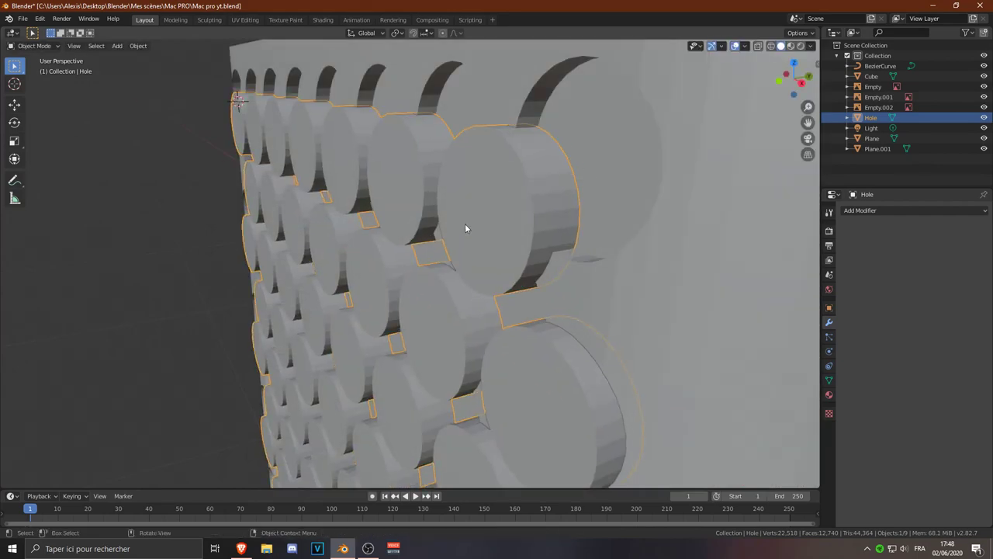
key("g")
key("y")
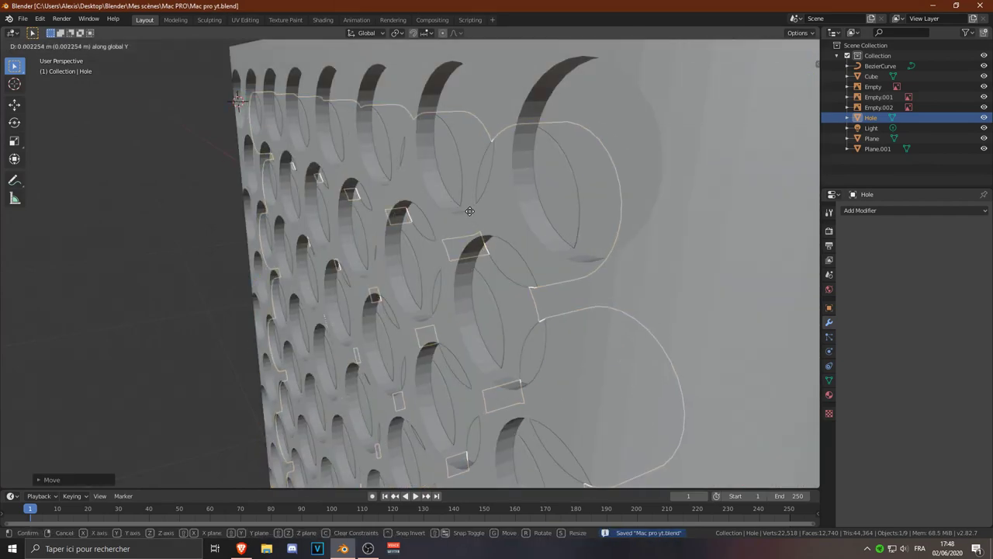
left_click(470, 211)
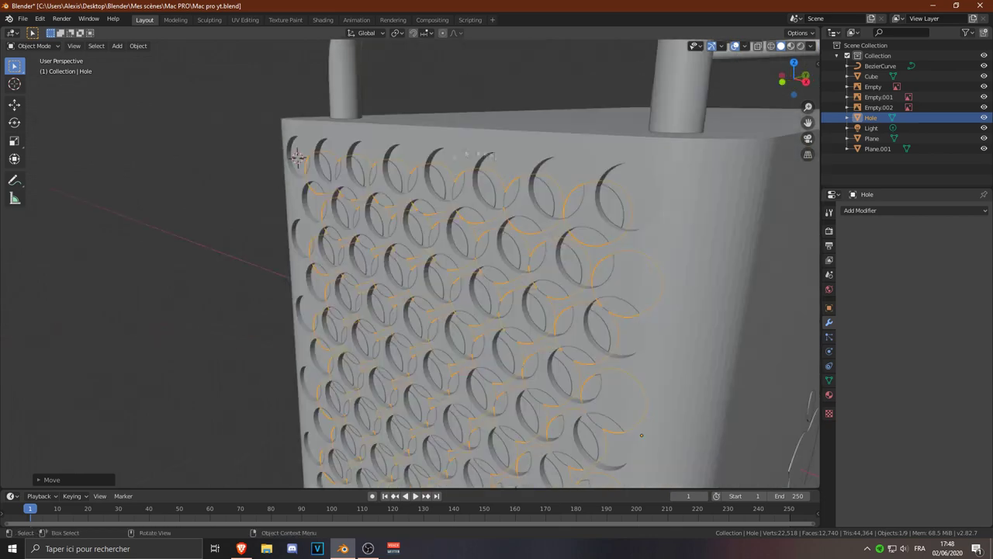
Step: Confirm the Cube's Boolean object and move the Hole 2 cutters to the model's left
left_click(519, 130)
left_click(939, 267)
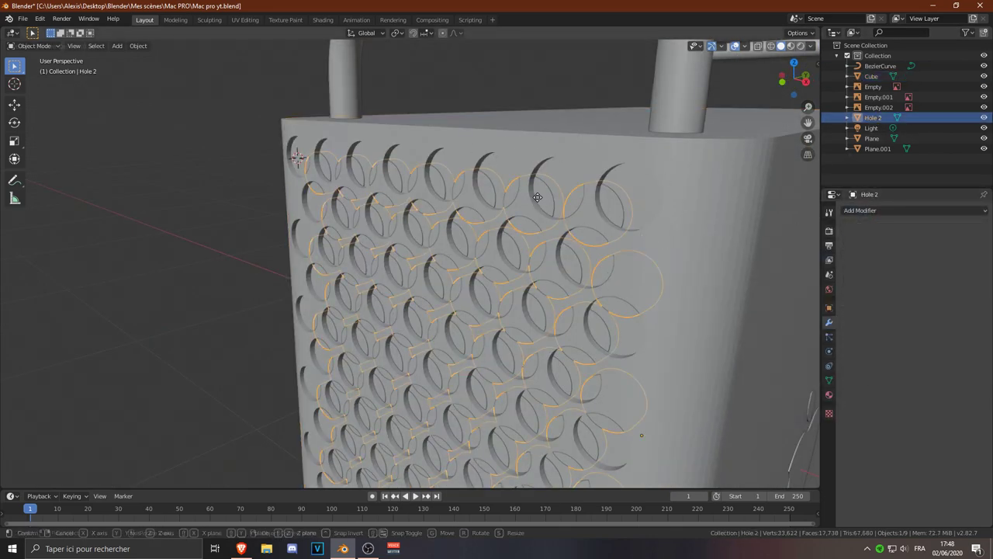
left_click(311, 178)
middle_click_drag(311, 178, 495, 218)
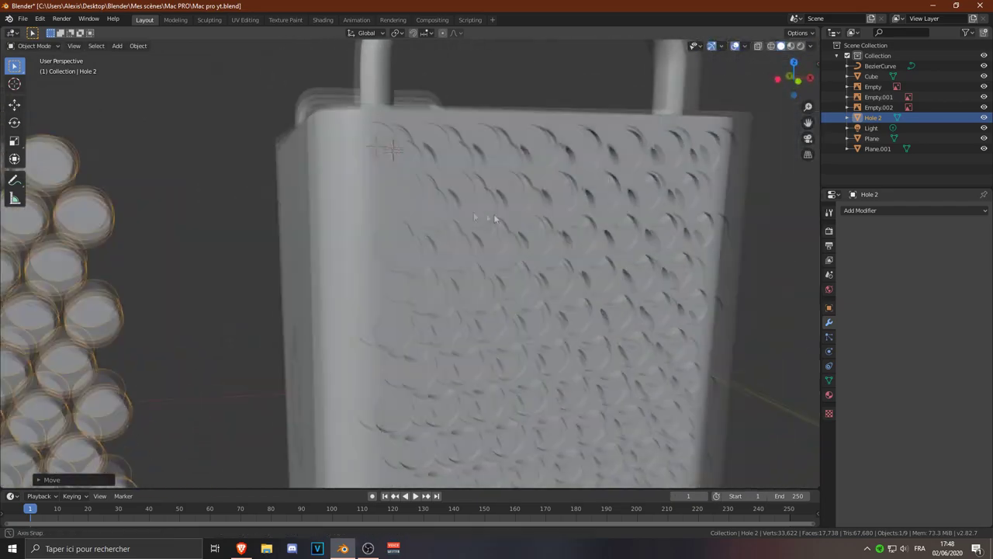
Step: In the Cube's Edit Mode, select the circular faces inside the grille holes
left_click(344, 150)
key("Tab")
scroll(388, 155, "up", 3)
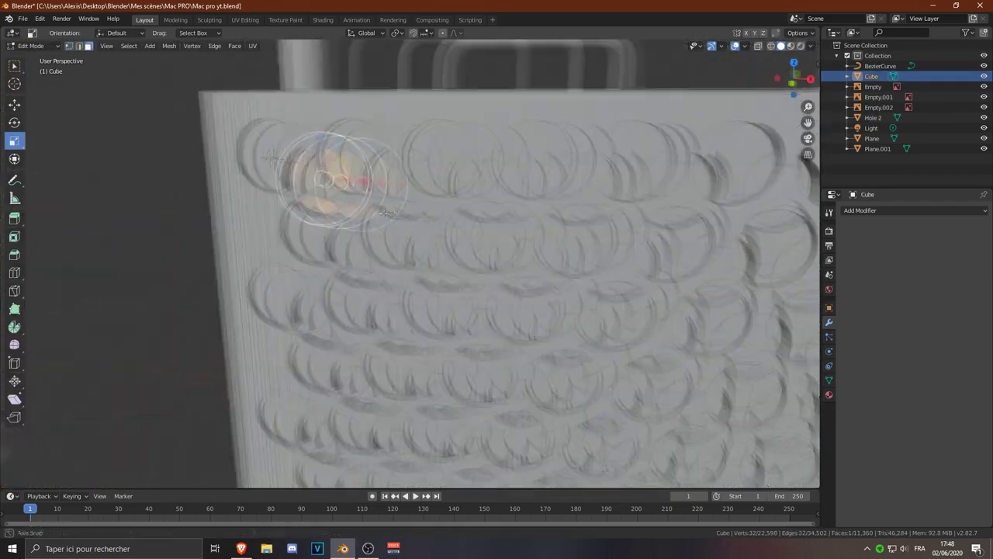
scroll(359, 182, "up", 3)
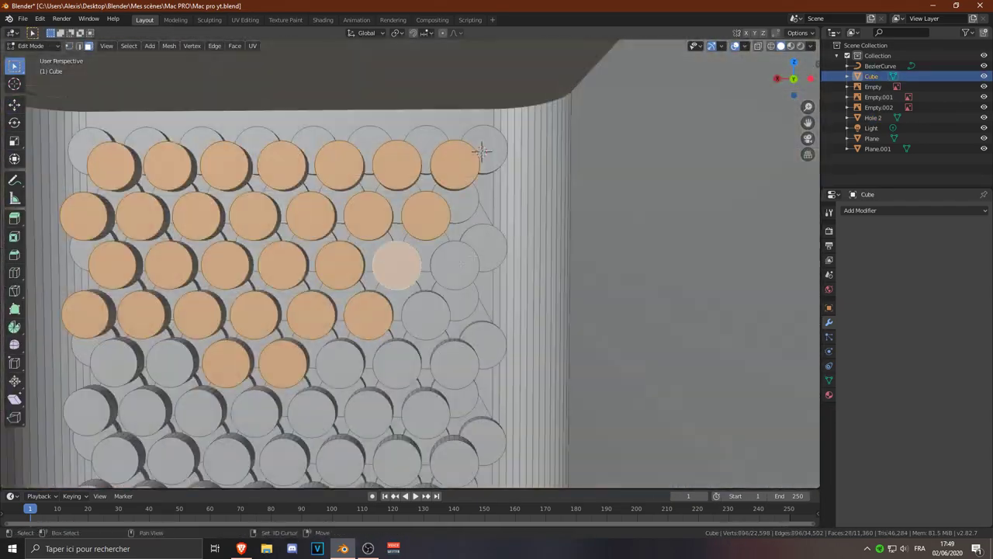
middle_click_drag(479, 150, 484, 223)
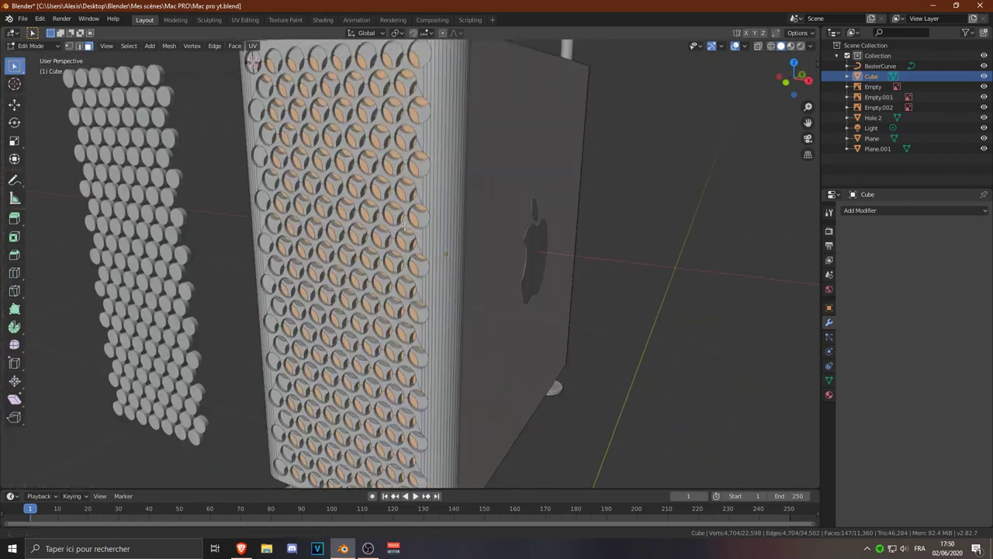
middle_click_drag(405, 225, 481, 295)
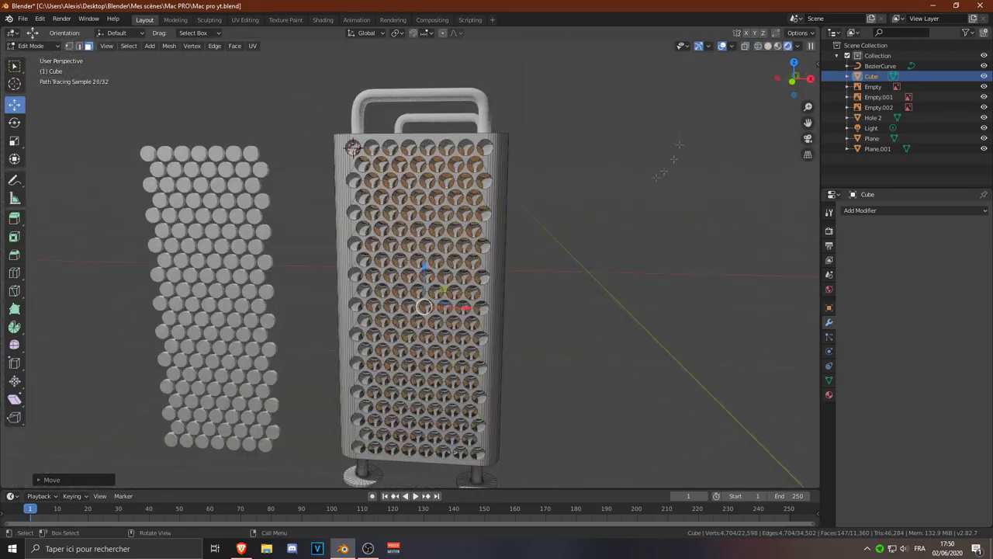
Step: View the Cube from the front in wireframe and re-enter its Edit Mode
scroll(634, 187, "up", 3)
key("Tab")
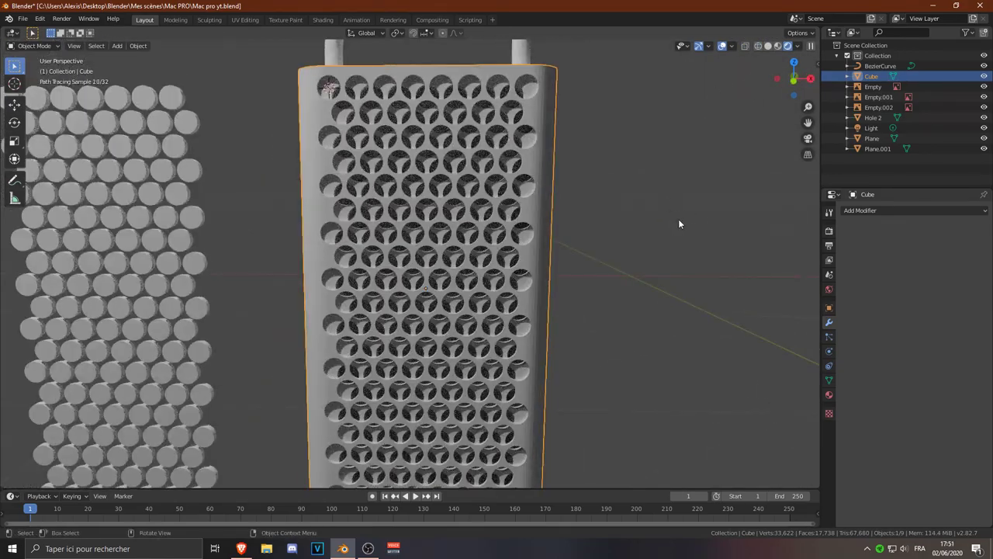
key("Tab")
key("Tab")
mouse_move(631, 229)
middle_mouse_down()
mouse_move(645, 233)
mouse_move(565, 230)
middle_mouse_up()
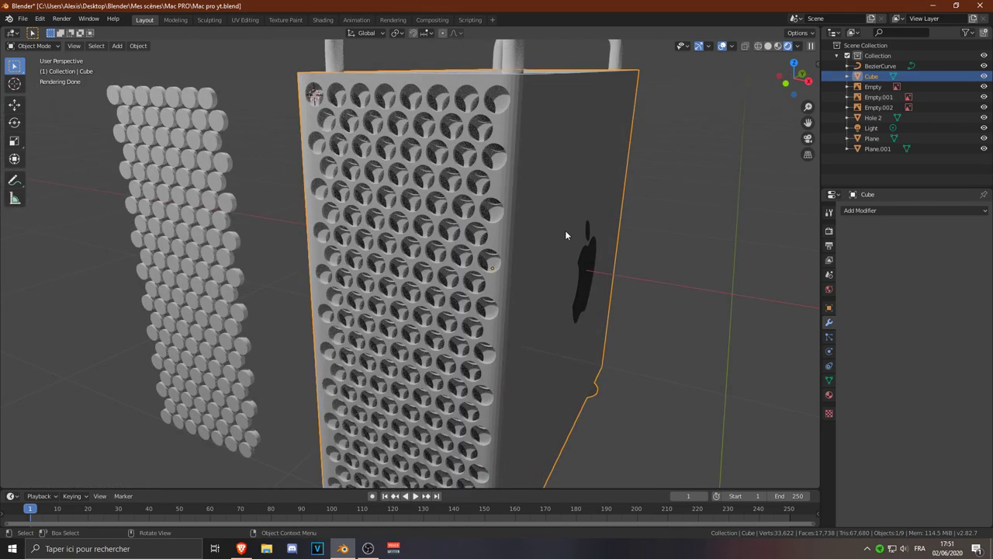
key("KP_1")
scroll(565, 229, "up", 3)
key("z")
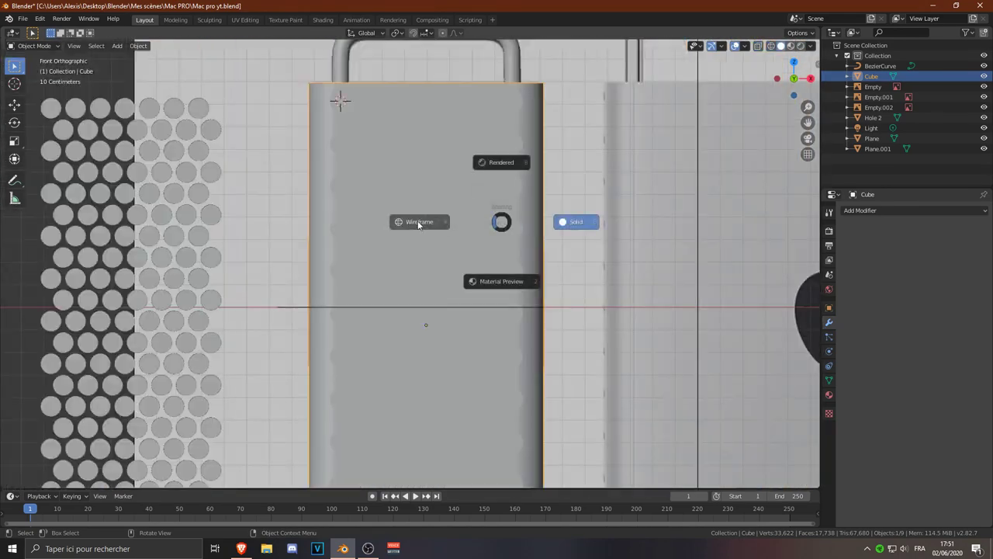
key("Tab")
middle_click_drag(441, 227, 419, 326)
Step: Give the hole faces a new black Hole material and select the Hole 2 cutters
left_click(905, 260)
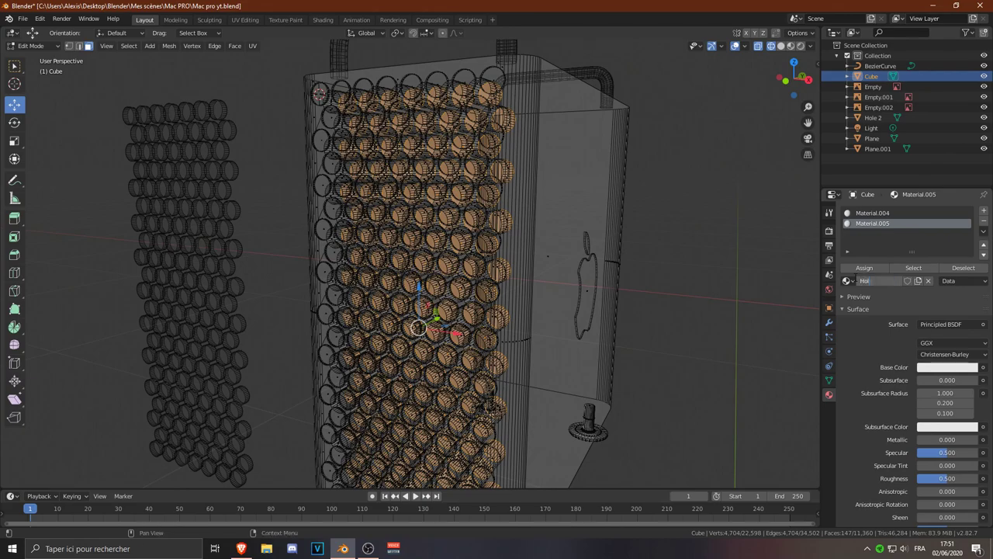
key("Tab")
key("shift+z")
mouse_move(590, 194)
middle_mouse_down()
mouse_move(624, 168)
mouse_move(581, 214)
middle_mouse_up()
scroll(619, 177, "up", 3)
left_click(942, 354)
mouse_move(544, 295)
middle_mouse_down()
mouse_move(326, 233)
mouse_move(256, 202)
middle_mouse_up()
left_click(309, 226)
Step: Hide the Hole 2 cutters and select the handles' BezierCurve material
key("h")
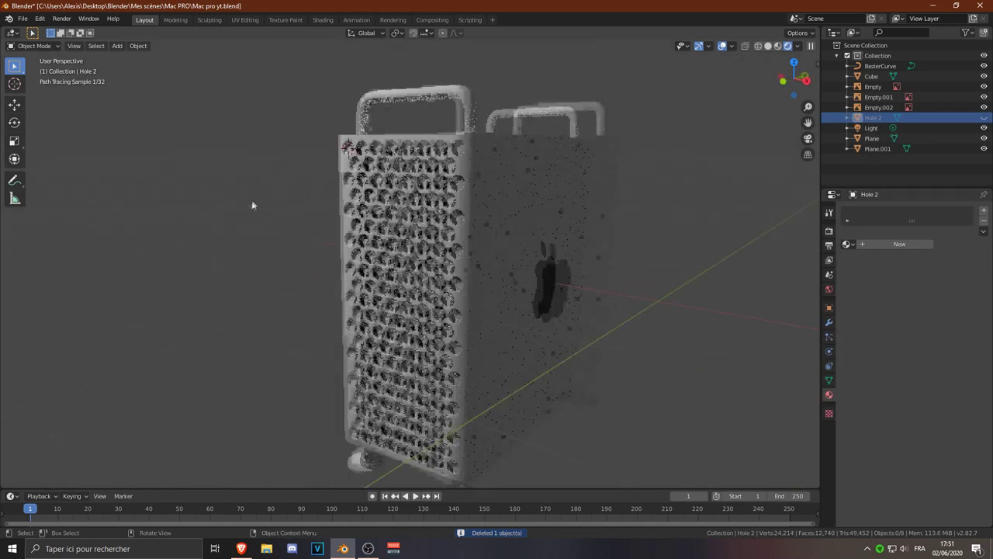
scroll(257, 202, "up", 2)
left_click(414, 92)
left_click(829, 231)
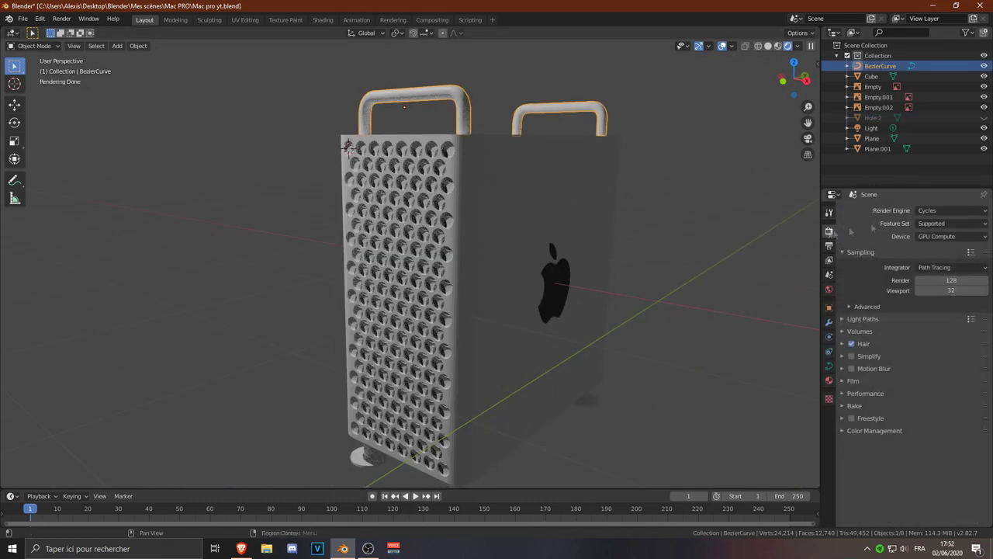
left_click(829, 380)
Step: Make the Metal material fully metallic, light base colour, roughness lowered to 0.142
left_click(948, 289)
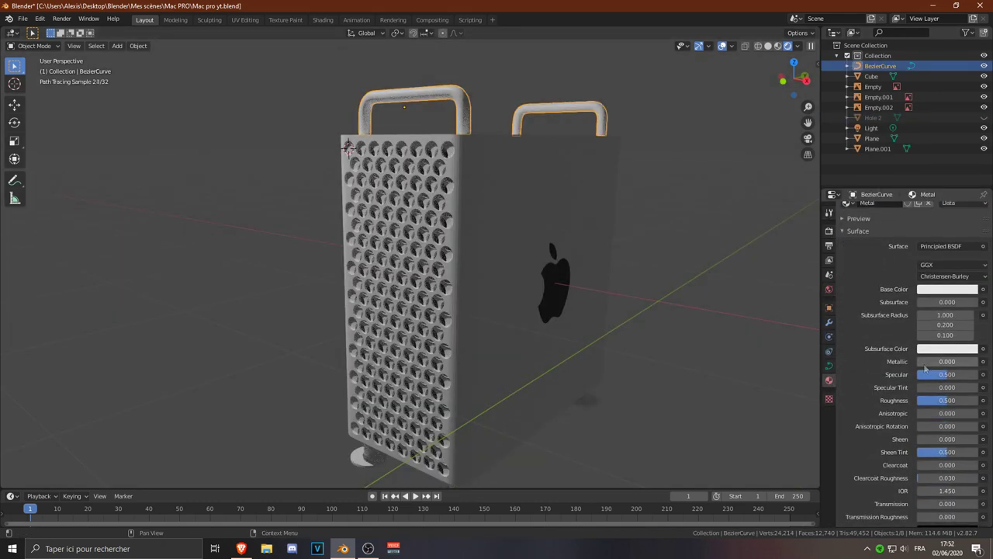
middle_click_drag(614, 159, 807, 306)
scroll(807, 307, "up", 2)
left_click_drag(940, 400, 936, 400)
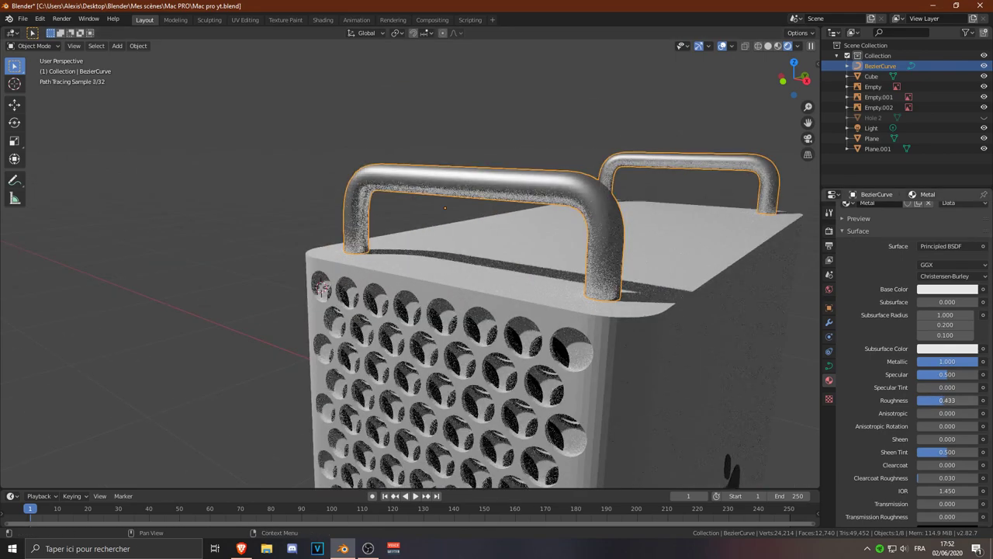
left_click(926, 290)
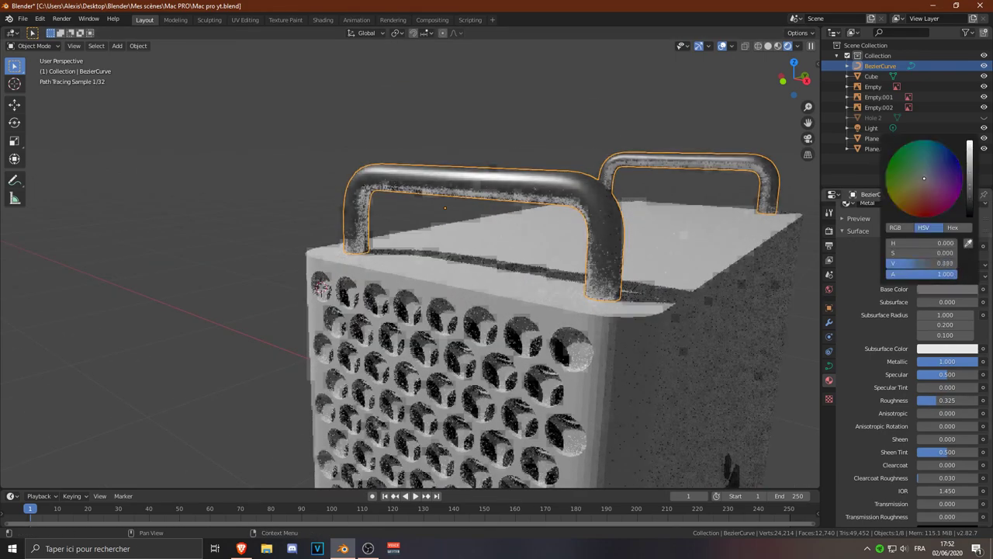
left_click_drag(947, 264, 892, 263)
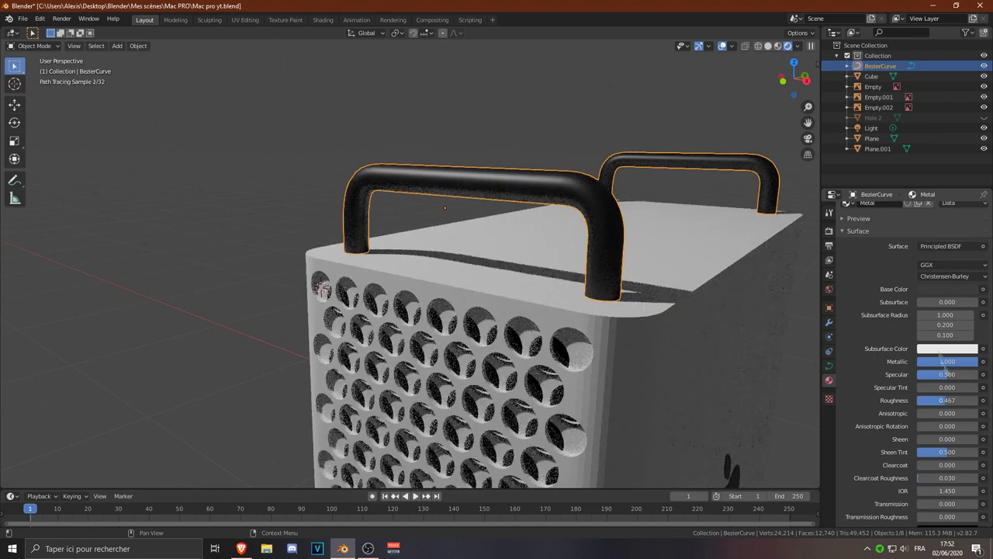
left_click_drag(968, 195, 969, 145)
left_click_drag(943, 400, 916, 400)
Step: Select the main Cube body and enter its Edit Mode
scroll(752, 320, "down", 5)
scroll(565, 310, "up", 3)
left_click(566, 310)
key("Tab")
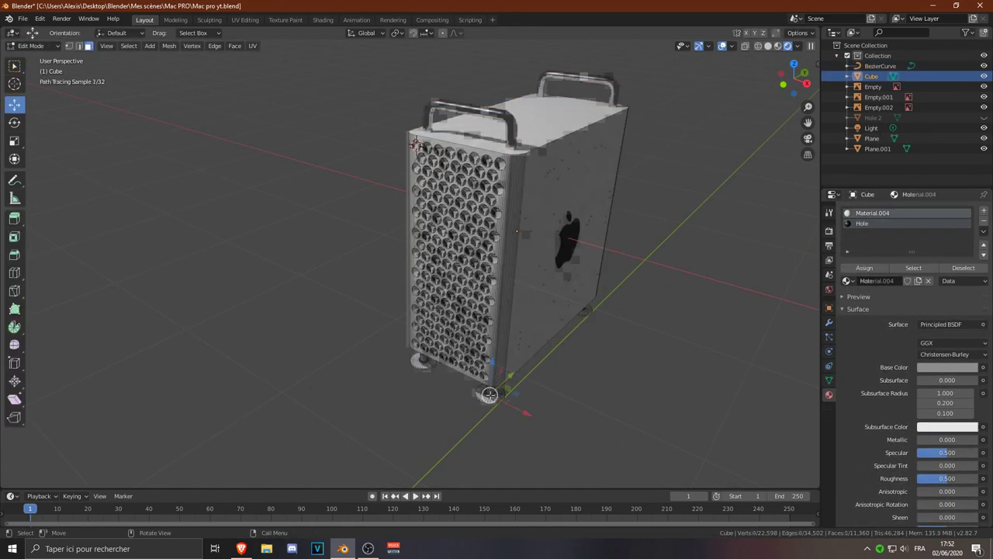
Step: Select all the Mac Pro's feet and assign them the Metal material
middle_click_drag(490, 396, 465, 392)
left_click(485, 392)
key("ctrl+l")
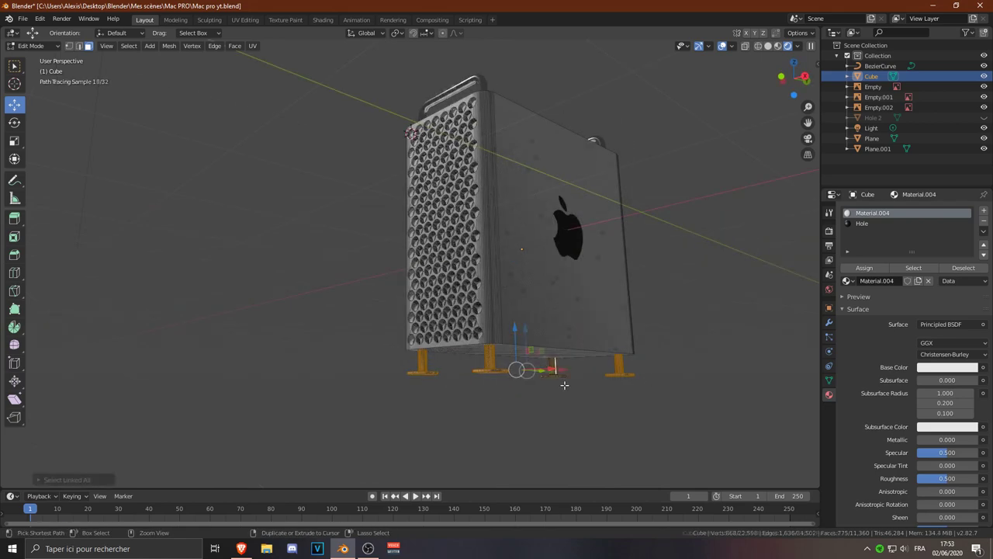
key("ctrl+l")
middle_click_drag(564, 385, 863, 252)
left_click(863, 375)
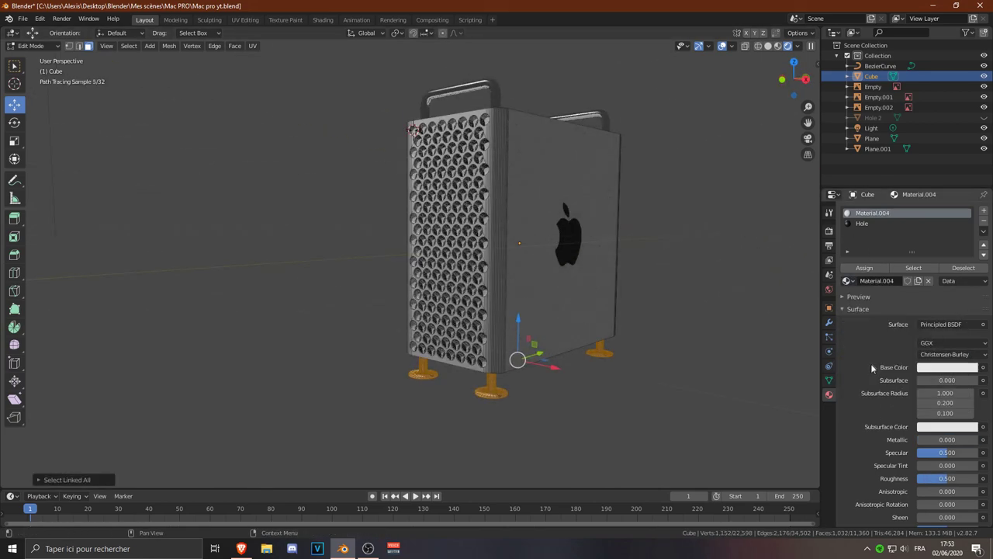
key("Tab")
middle_click_drag(730, 302, 697, 303)
key("ctrl+z")
middle_click_drag(580, 225, 590, 233)
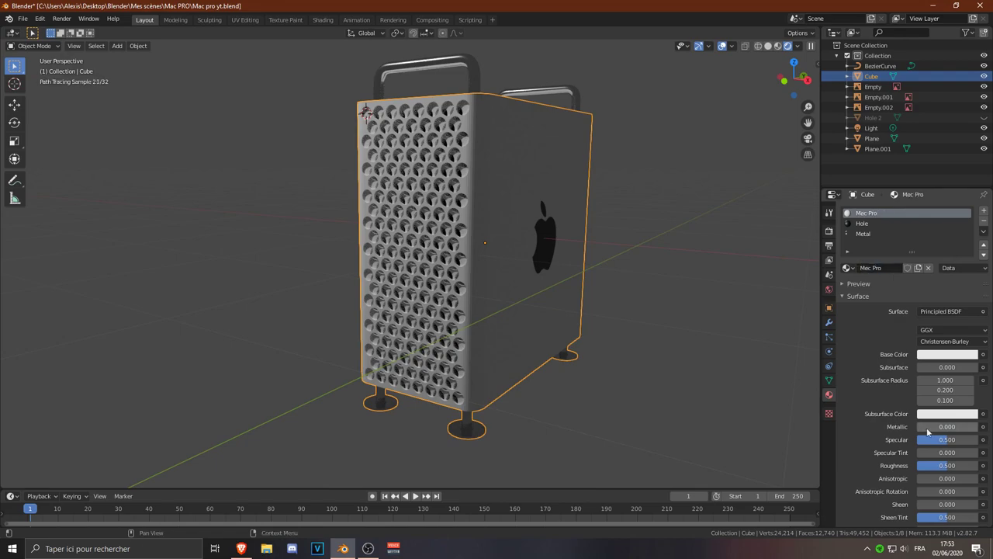